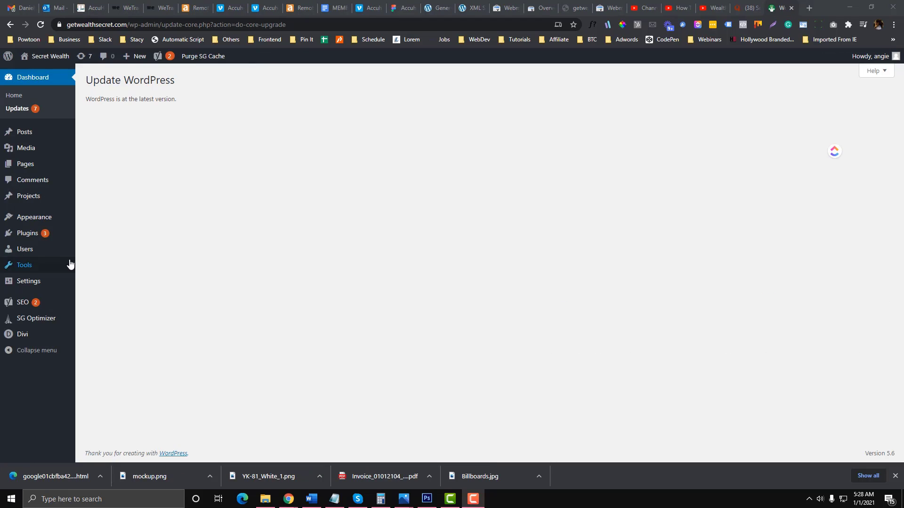
# - View the installed plugins of the Secret Wealth site, close it, and switch to the Book Worm Head site's Yoast SEO dashboard
pyautogui.moveTo(38, 235)
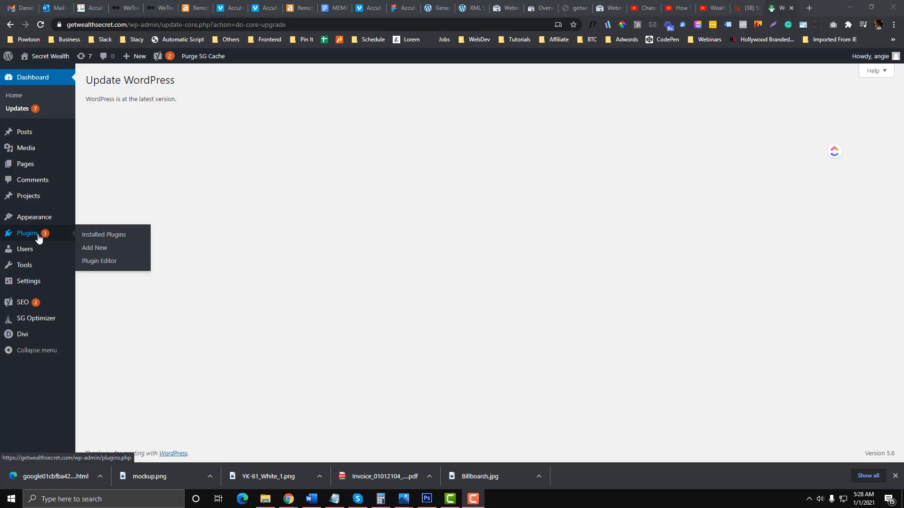
pyautogui.click(98, 235)
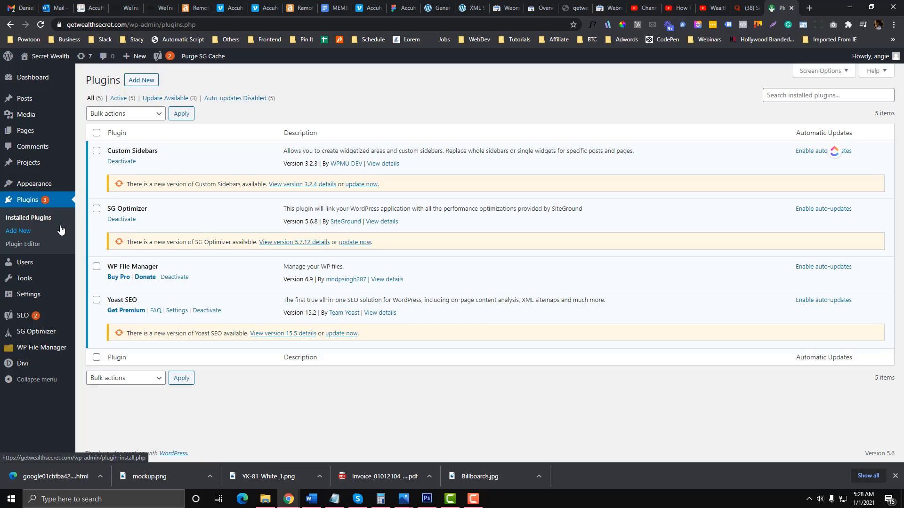
pyautogui.click(791, 8)
pyautogui.click(455, 8)
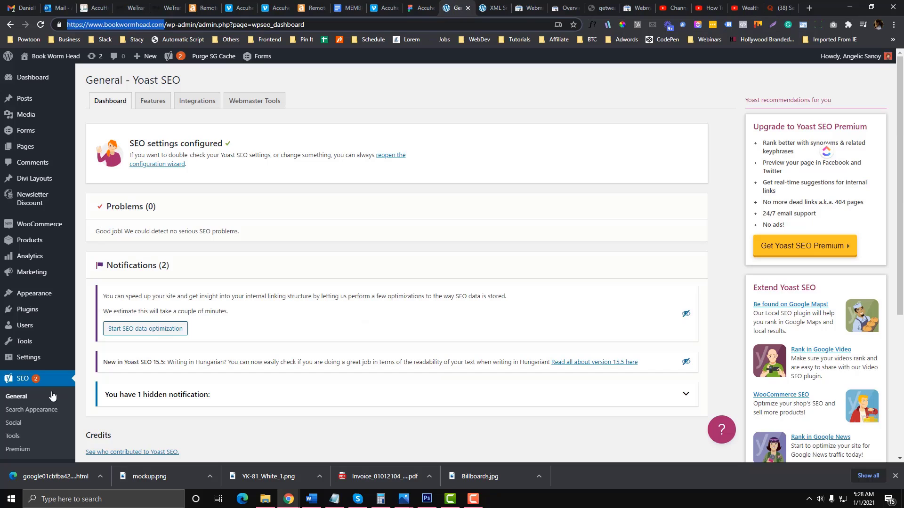
# - Open the Book Worm Head site's installed plugins in a separate browser tab and look for Yoast SEO in the list
pyautogui.scroll(-4, 17, 394)
pyautogui.click(30, 331)
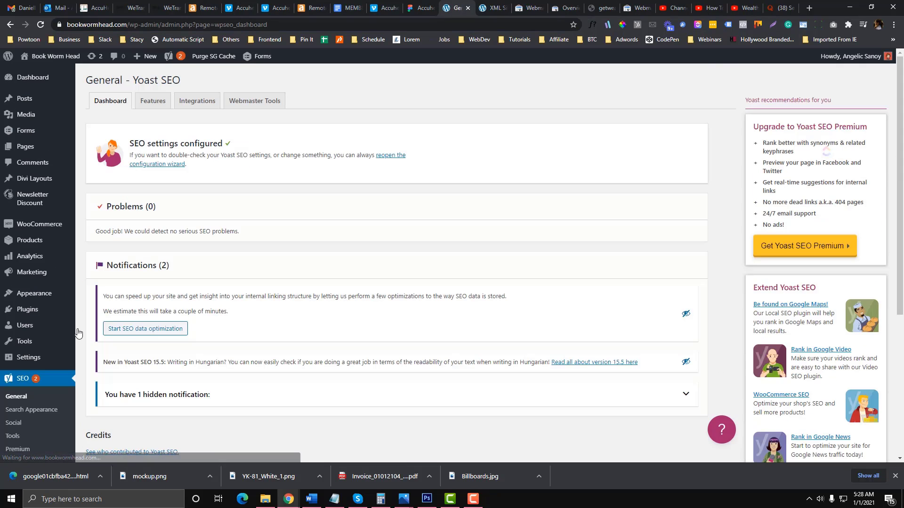
pyautogui.rightClick(41, 310)
pyautogui.click(61, 315)
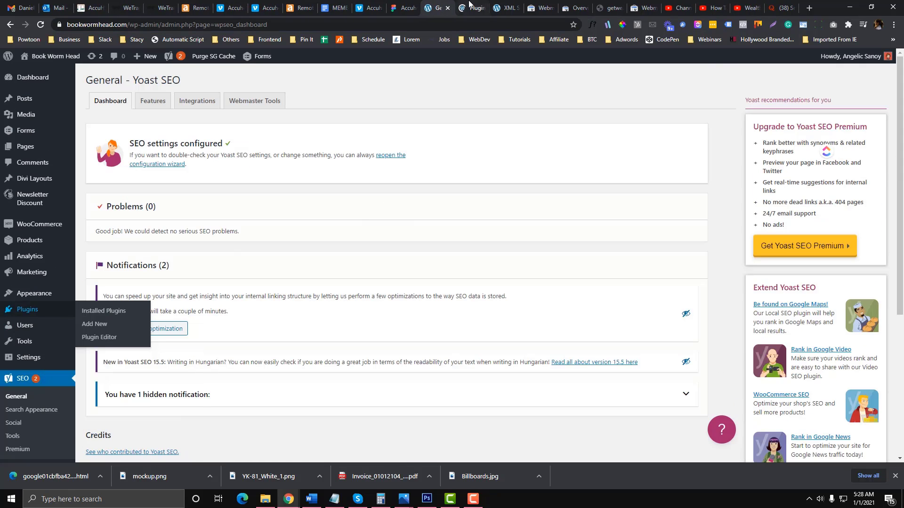
pyautogui.hotkey('ctrl', 'Tab')
pyautogui.scroll(-6, 214, 188)
pyautogui.scroll(6, 199, 274)
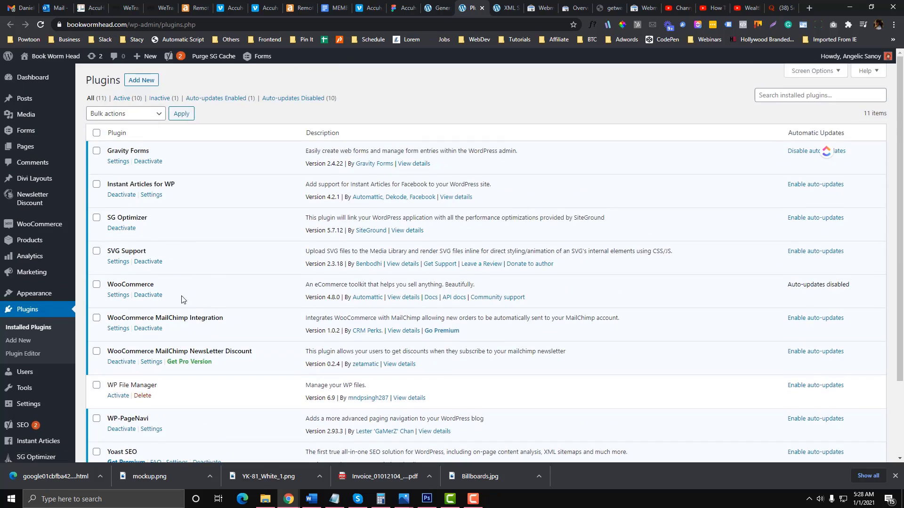
pyautogui.scroll(-6, 184, 301)
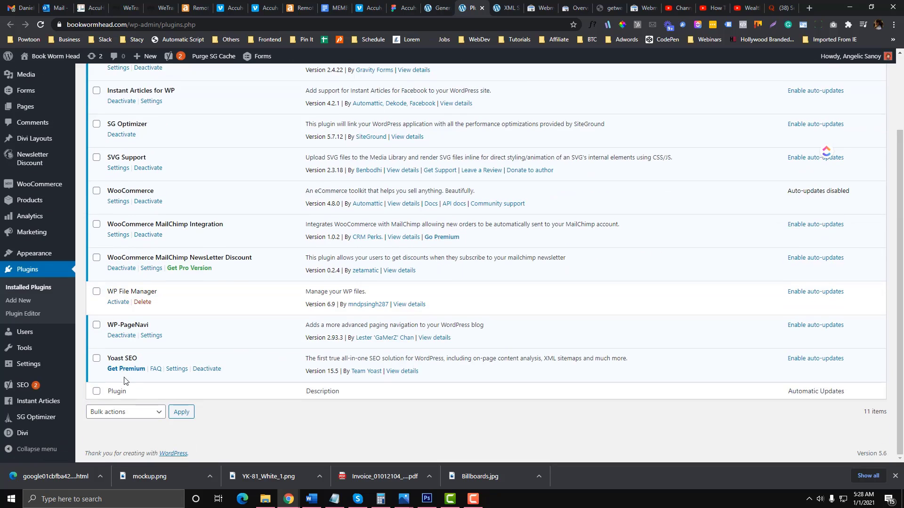
# - Search the plugins available to add for "yoast seo"
pyautogui.click(26, 301)
pyautogui.click(774, 108)
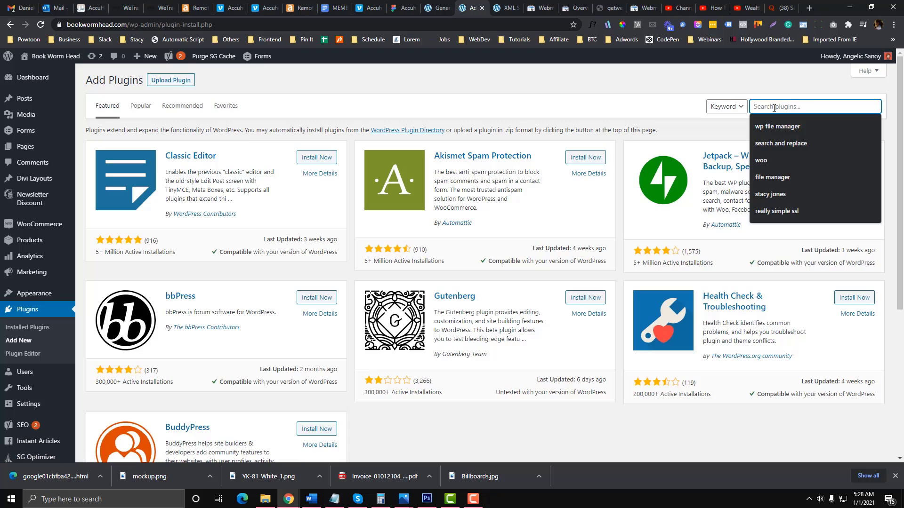
pyautogui.write('yoast seo')
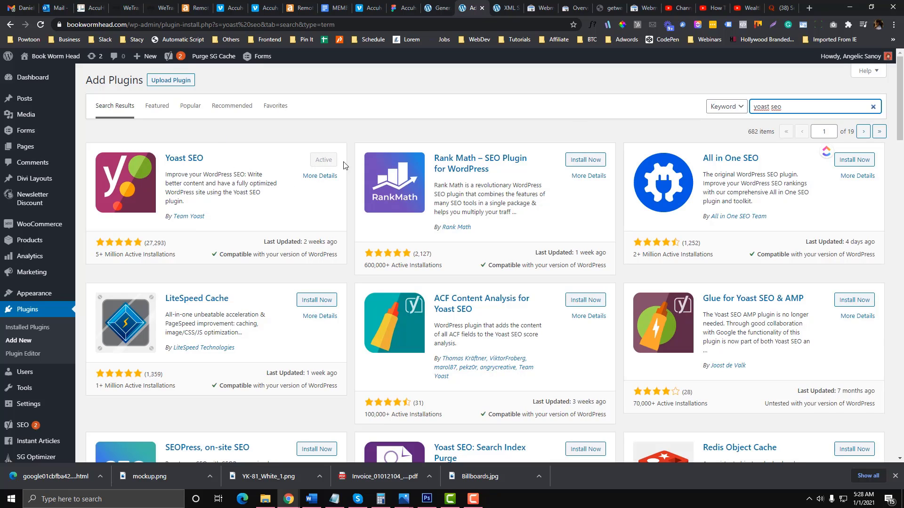
# - Return to the Book Worm Head site's Yoast SEO dashboard and look over its options
pyautogui.click(440, 7)
pyautogui.scroll(-3, 67, 290)
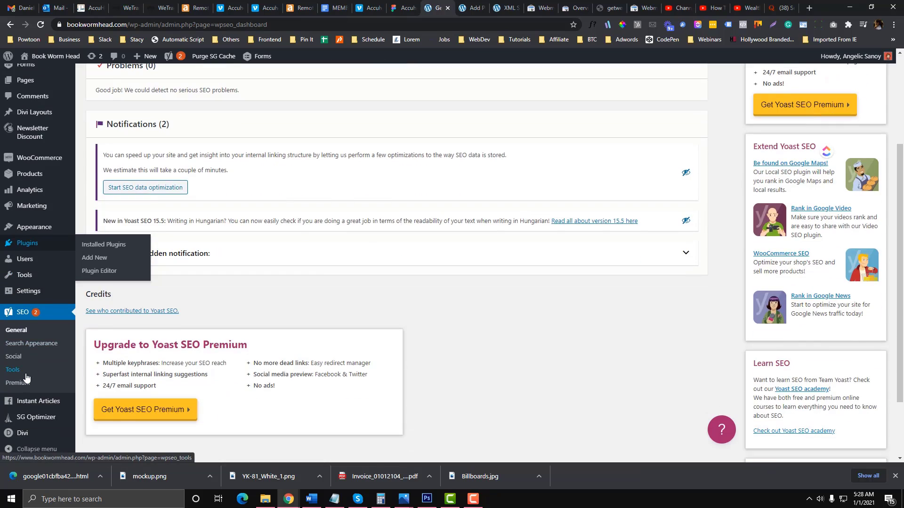
pyautogui.scroll(2, 323, 268)
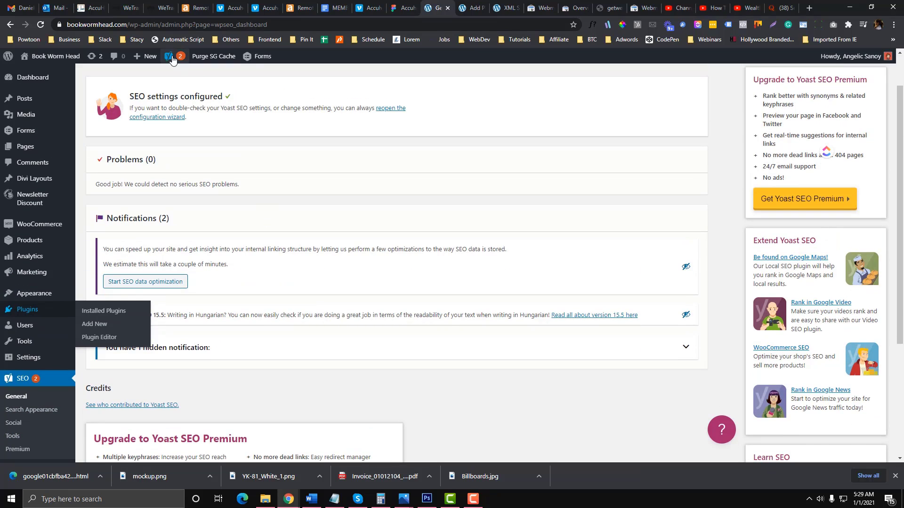
pyautogui.moveTo(129, 25); pyautogui.dragTo(370, 26)
pyautogui.press('BackSpace')
pyautogui.write('sitema')
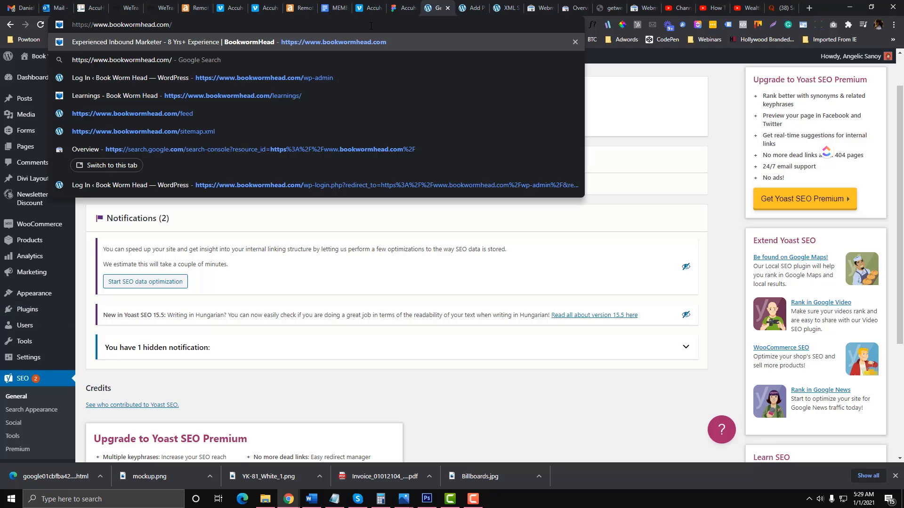
pyautogui.write('p')
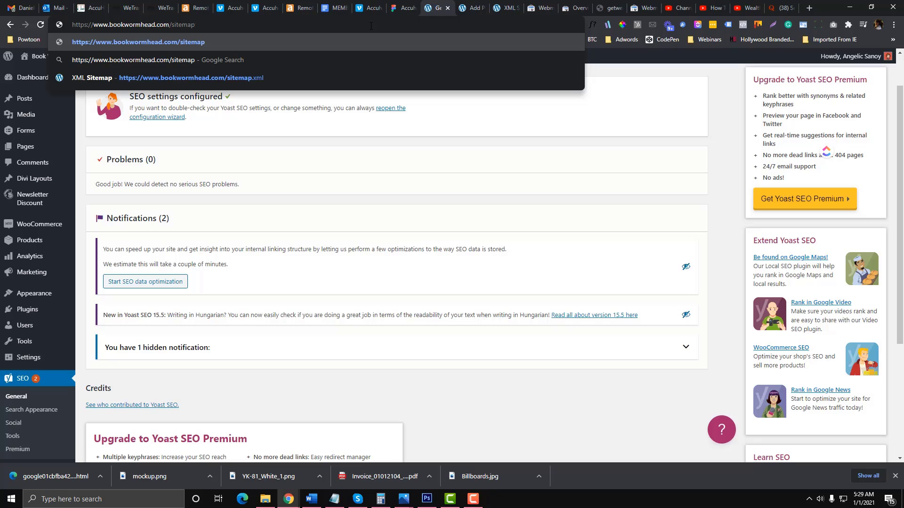
pyautogui.press('Down')
pyautogui.press('Down')
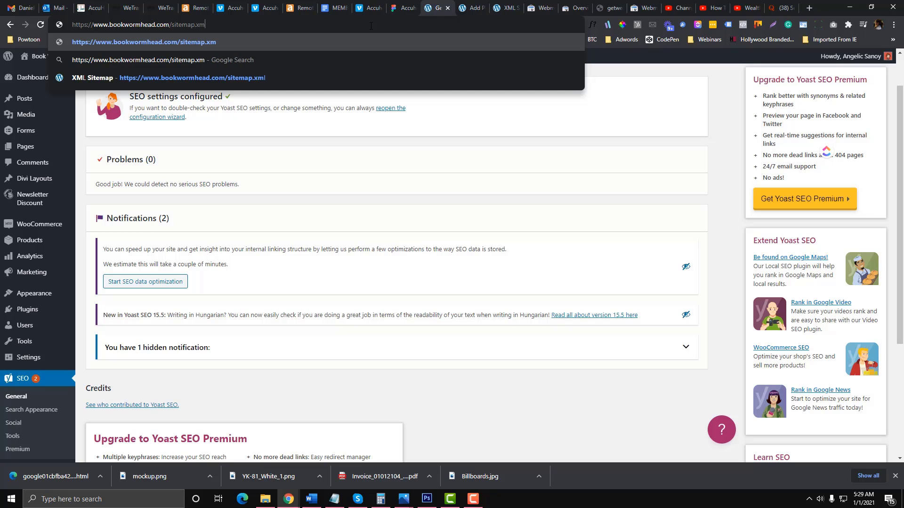
pyautogui.press('Return')
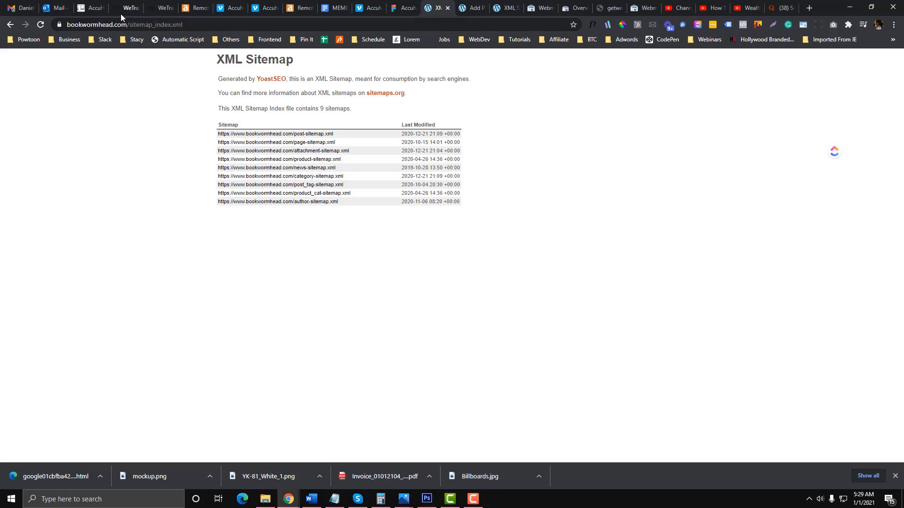
pyautogui.moveTo(130, 26); pyautogui.dragTo(239, 25)
pyautogui.hotkey('ctrl', 'c')
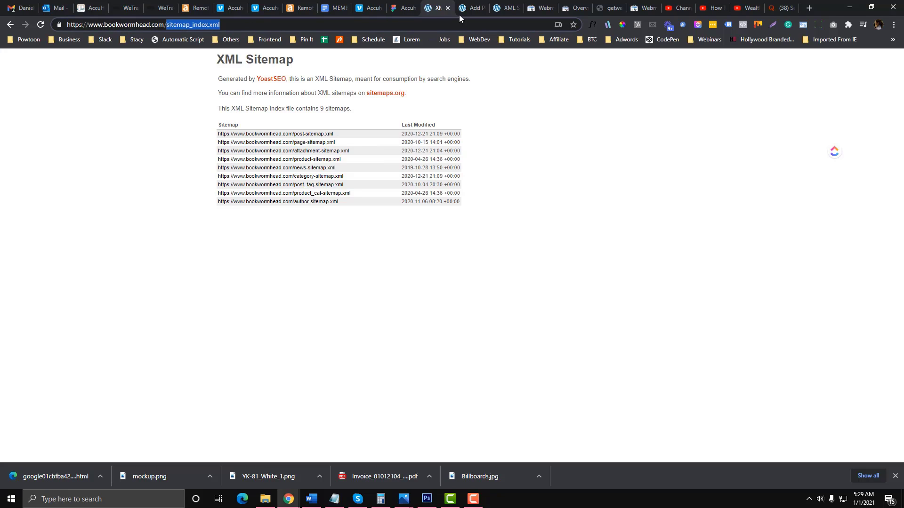
# - Search Google for "google webmaster tools" from the Webmaster Central browser tab
pyautogui.click(541, 8)
pyautogui.click(517, 25)
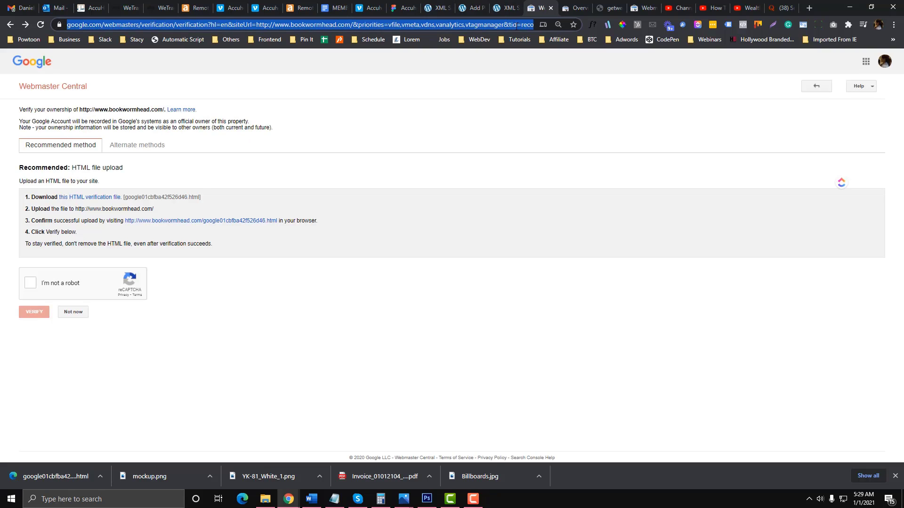
pyautogui.write('google webmast')
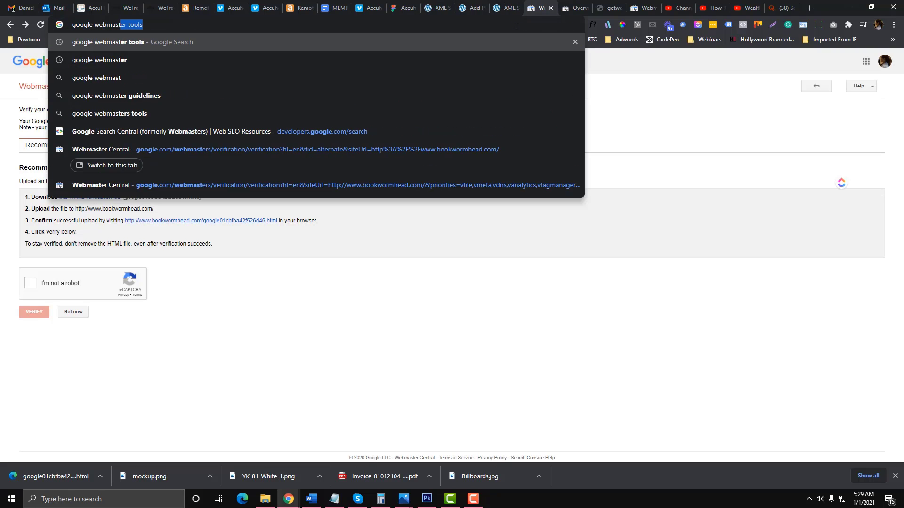
pyautogui.write('er tools')
pyautogui.press('Return')
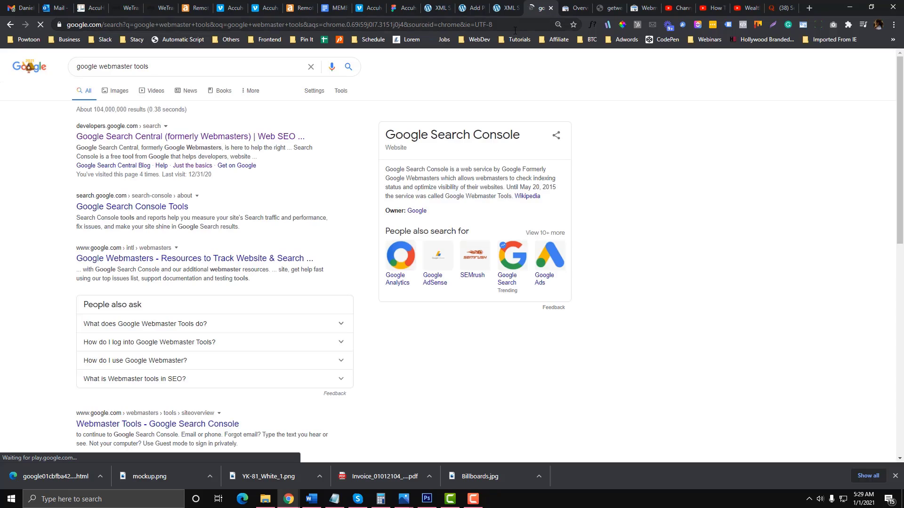
# - Open Google Search Console by way of the Google Search Central site and its Get started guide
pyautogui.click(102, 133)
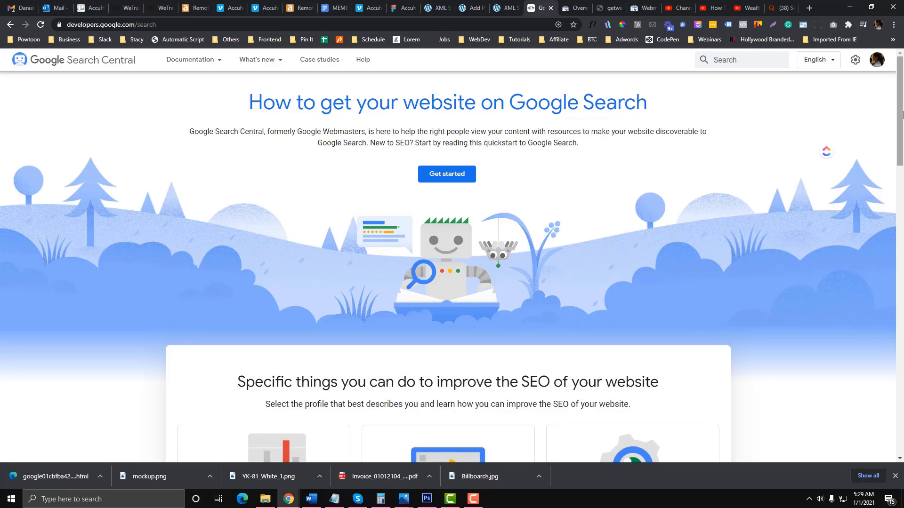
pyautogui.click(459, 176)
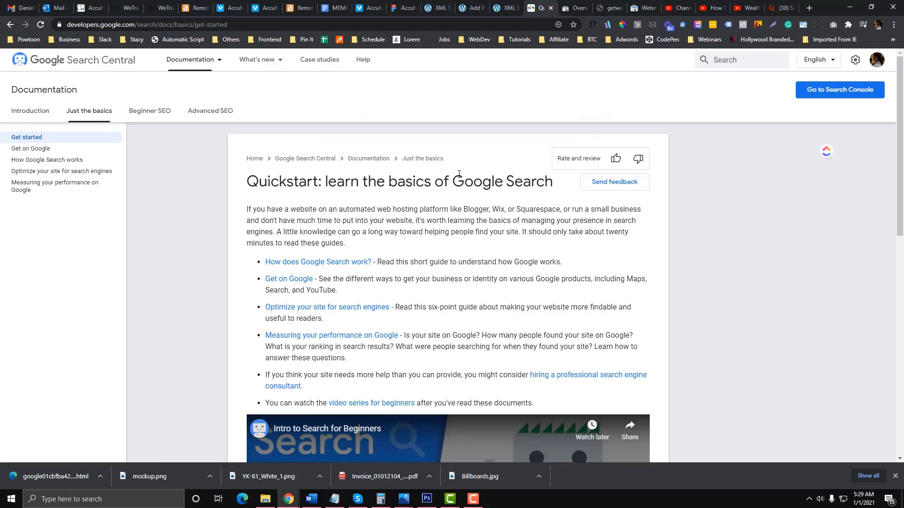
pyautogui.click(838, 96)
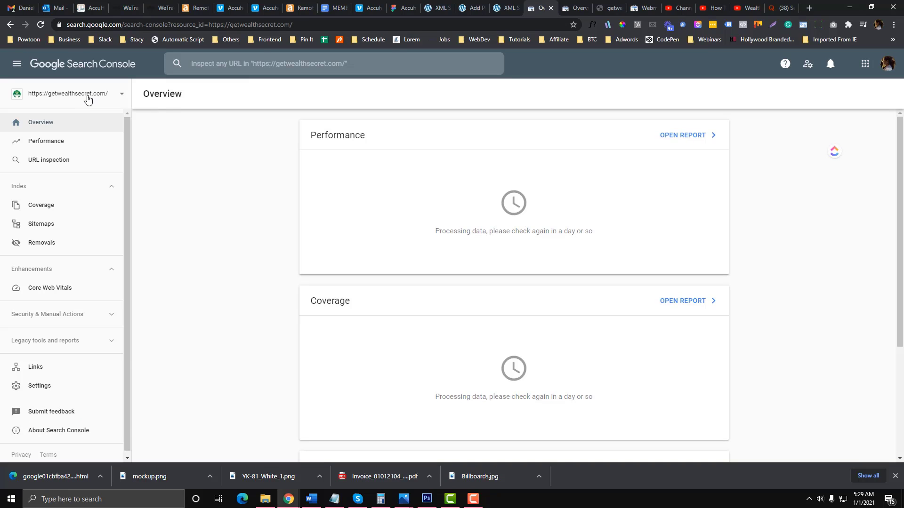
pyautogui.click(87, 97)
pyautogui.scroll(-3, 97, 170)
pyautogui.scroll(2, 95, 174)
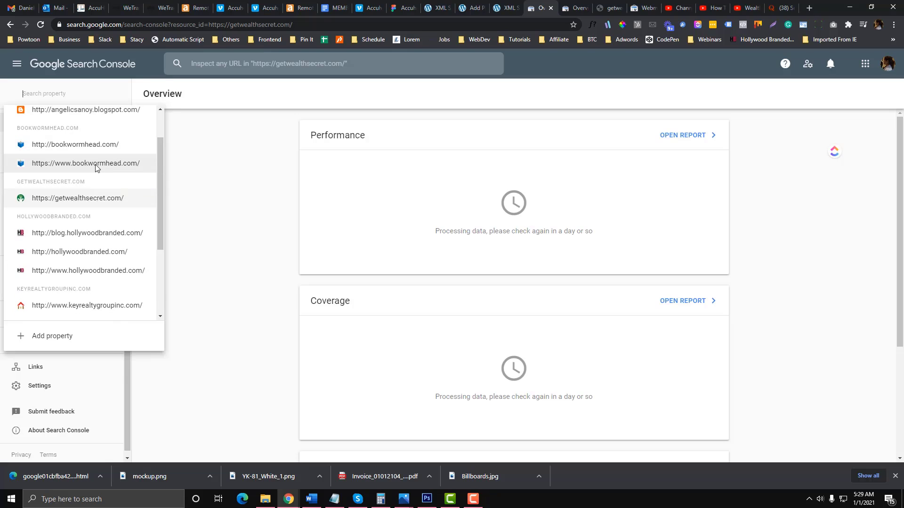
pyautogui.click(96, 165)
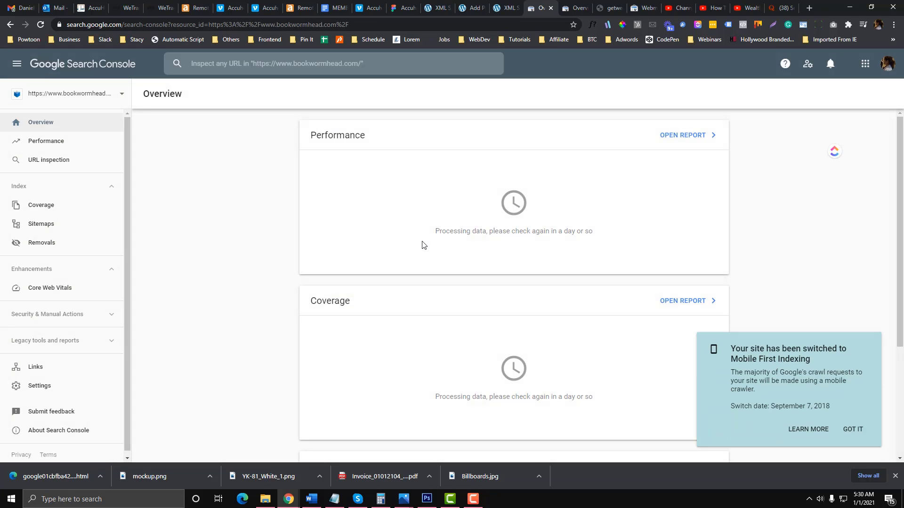
pyautogui.click(851, 429)
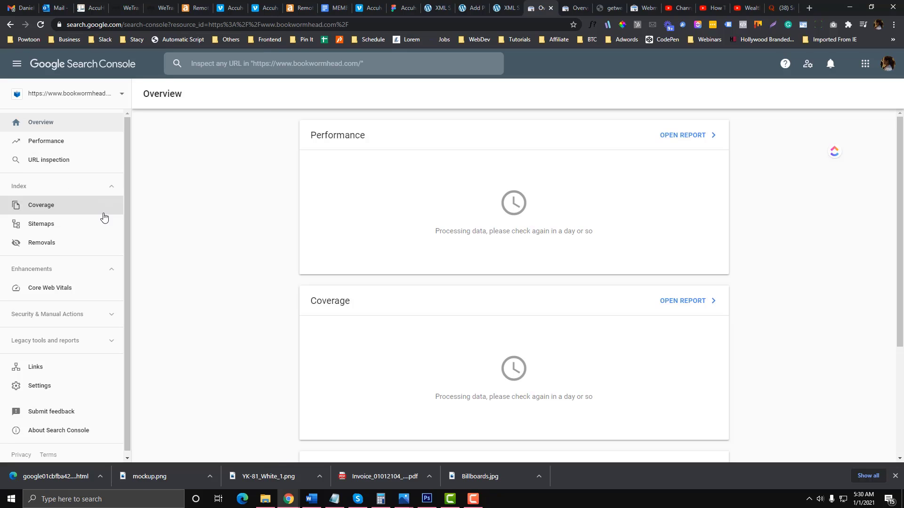
pyautogui.scroll(-1, 78, 184)
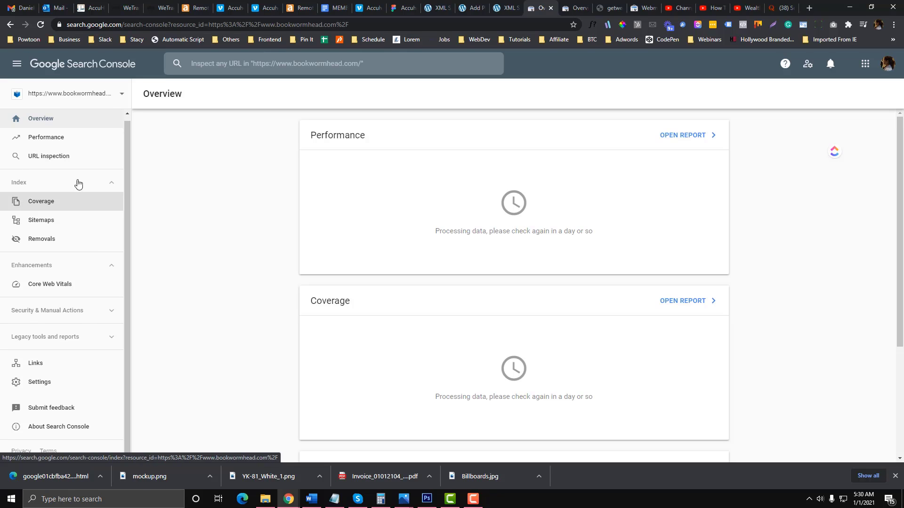
pyautogui.click(87, 94)
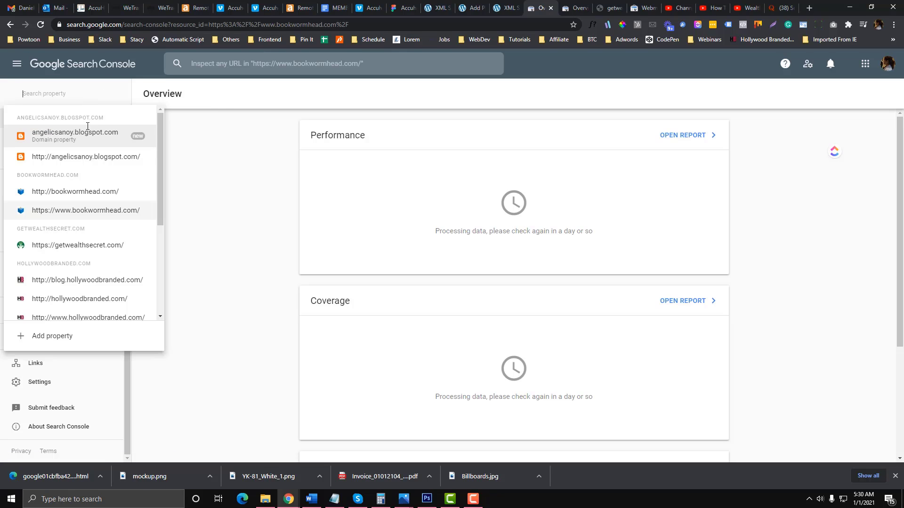
pyautogui.click(86, 211)
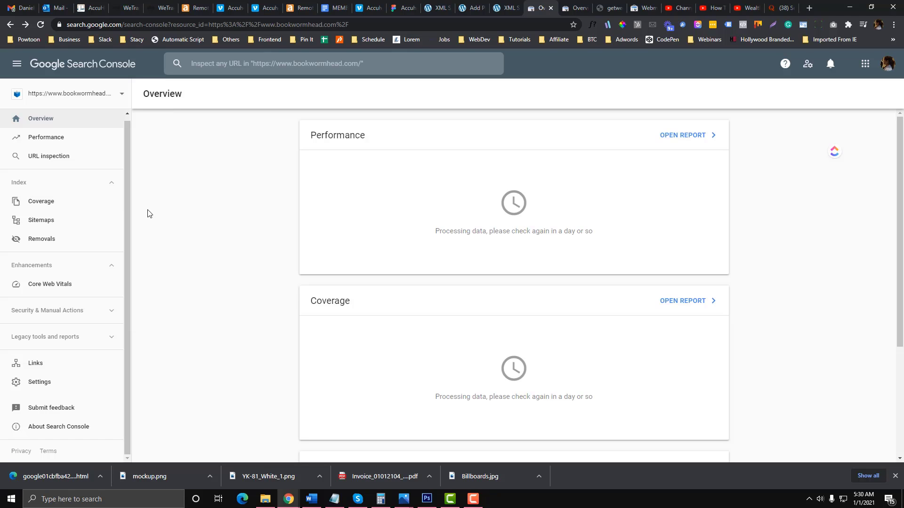
pyautogui.click(58, 223)
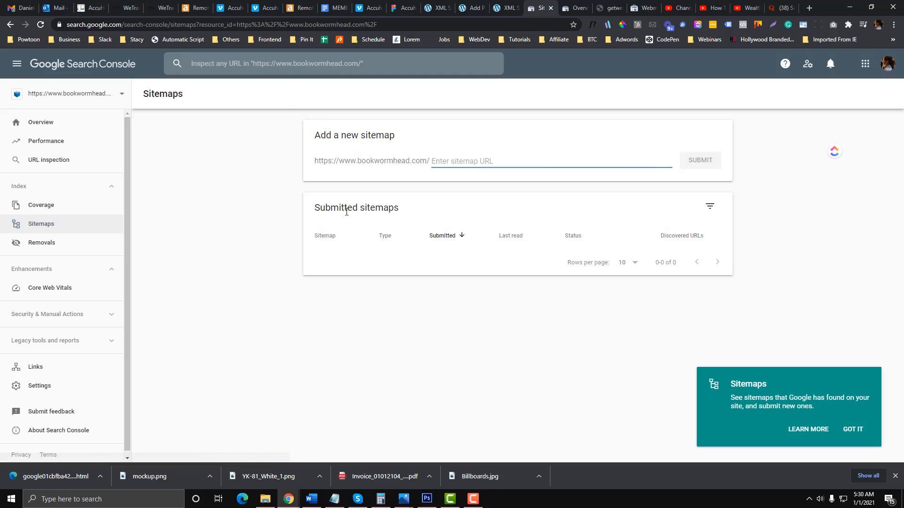
pyautogui.hotkey('ctrl', 'v')
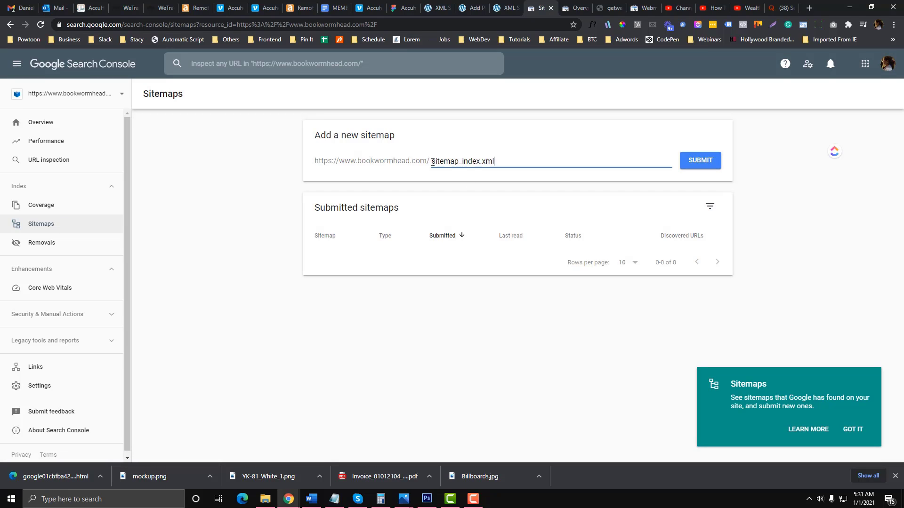
pyautogui.moveTo(432, 161); pyautogui.dragTo(463, 160)
pyautogui.click(479, 161)
pyautogui.click(690, 162)
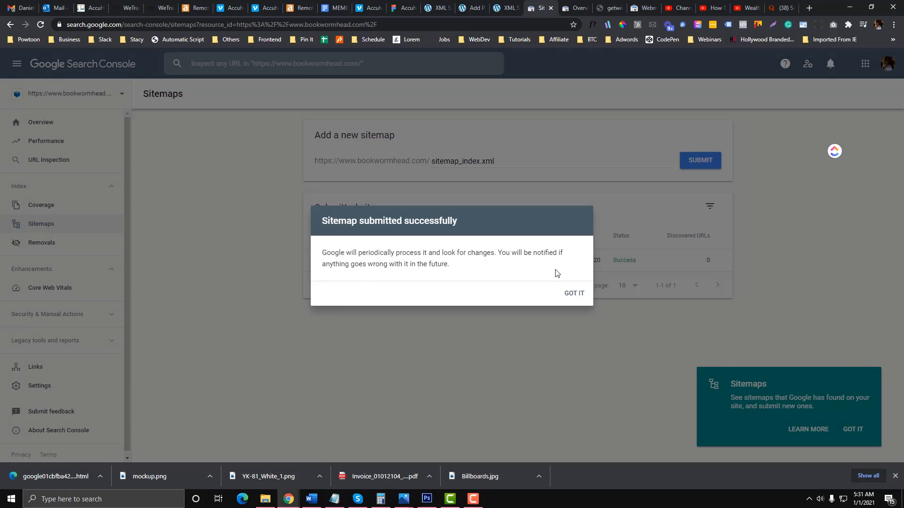
pyautogui.click(573, 294)
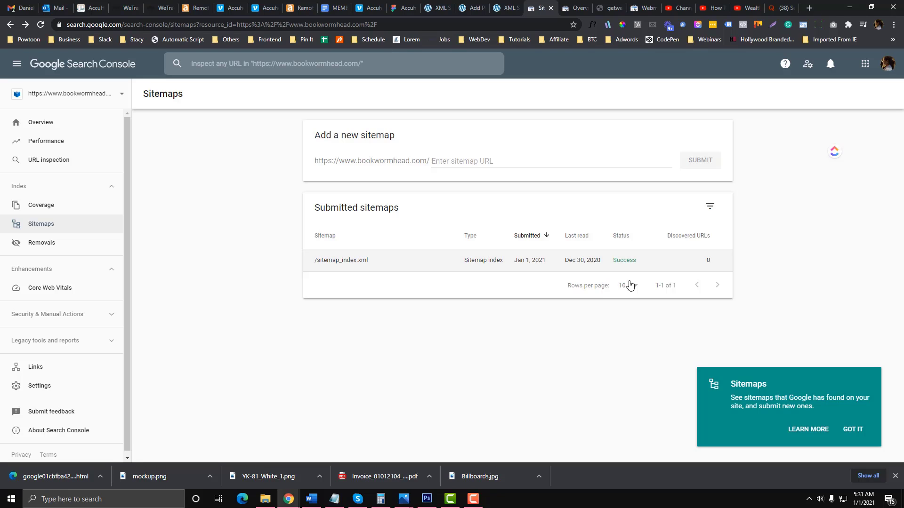
# - Review the individual sitemaps read from the submitted sitemap_index.xml and open the property's Removals page
pyautogui.click(711, 265)
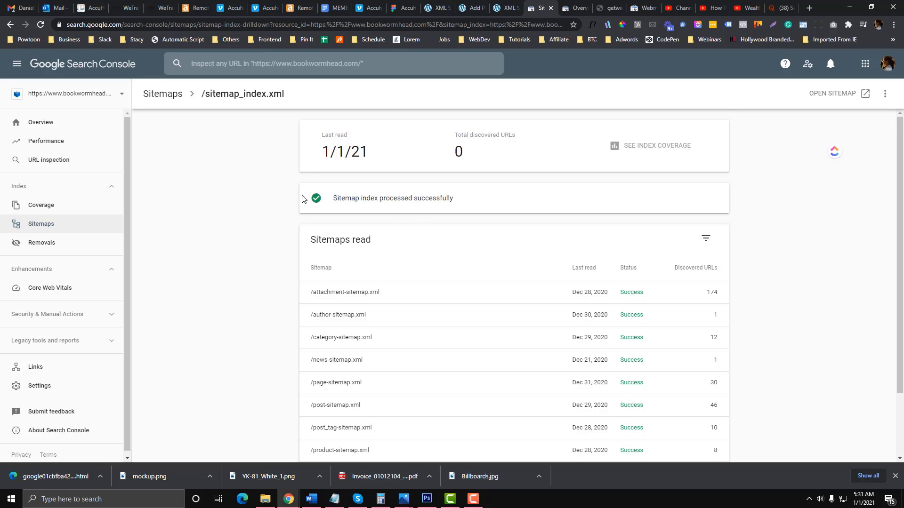
pyautogui.scroll(-2, 303, 198)
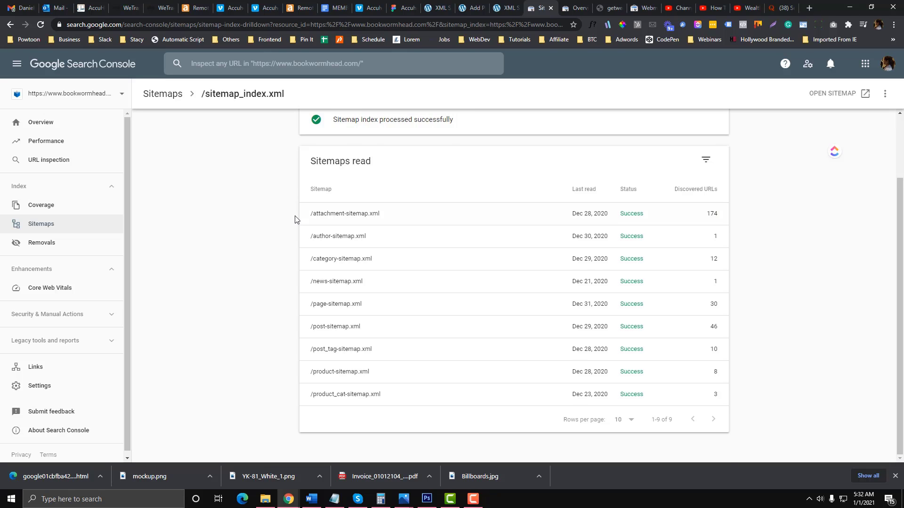
pyautogui.scroll(1, 295, 218)
pyautogui.click(69, 241)
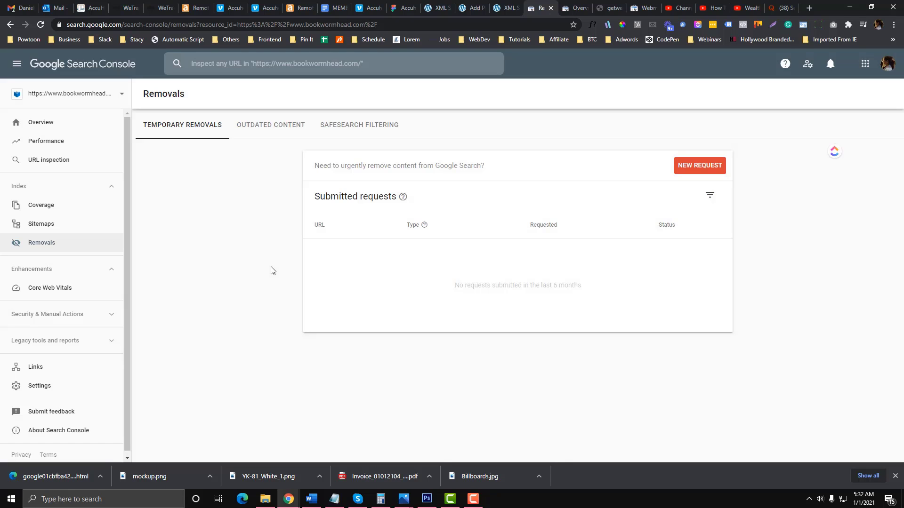
# - Open google.com in the getwealthsecret.com browser tab and search for bookwormhead.com
pyautogui.moveTo(612, 7); pyautogui.dragTo(575, 9)
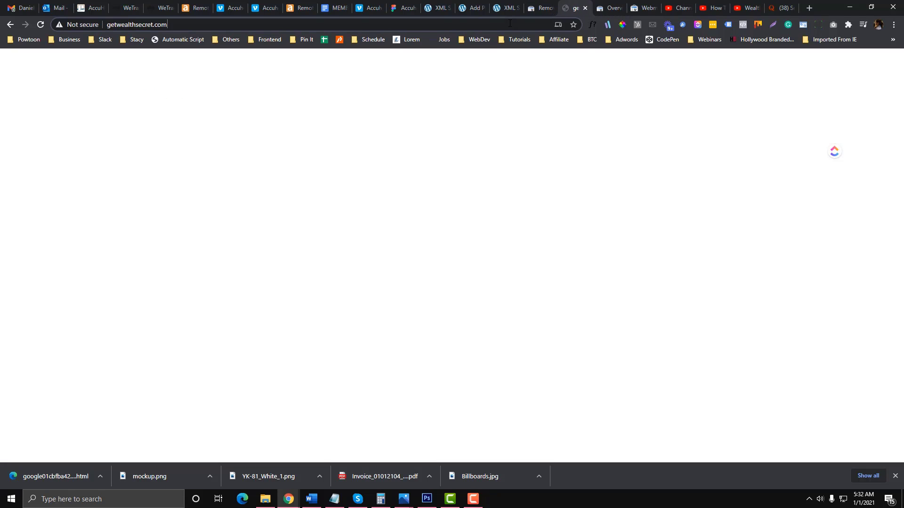
pyautogui.click(509, 23)
pyautogui.write('google/')
pyautogui.press('BackSpace')
pyautogui.press('BackSpace')
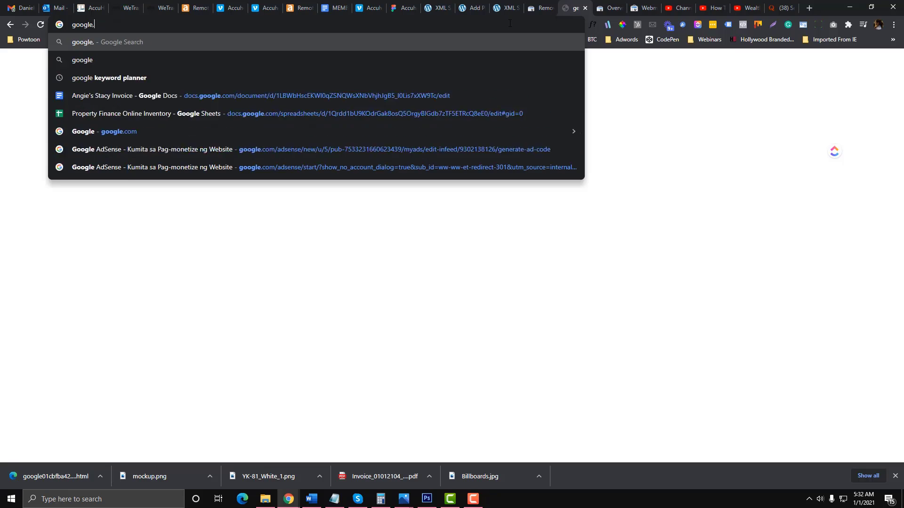
pyautogui.write('.com')
pyautogui.press('Return')
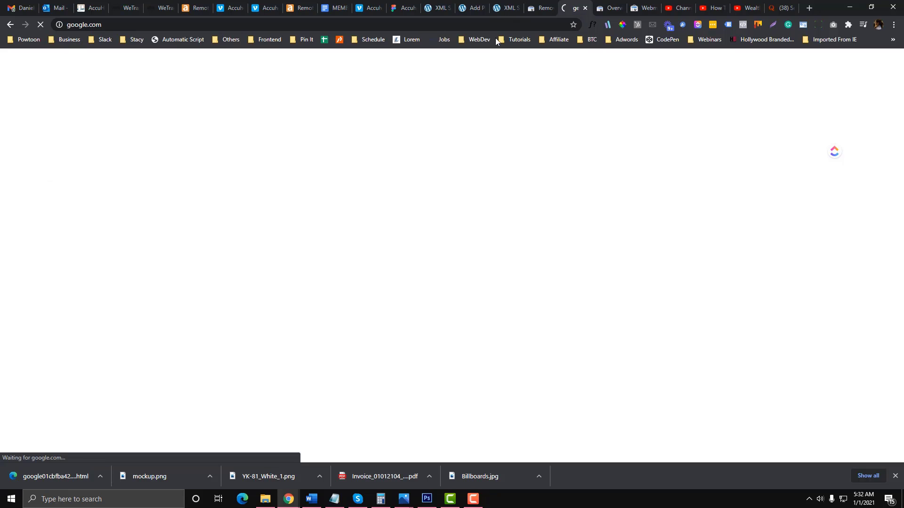
pyautogui.write('bookwormhead.com')
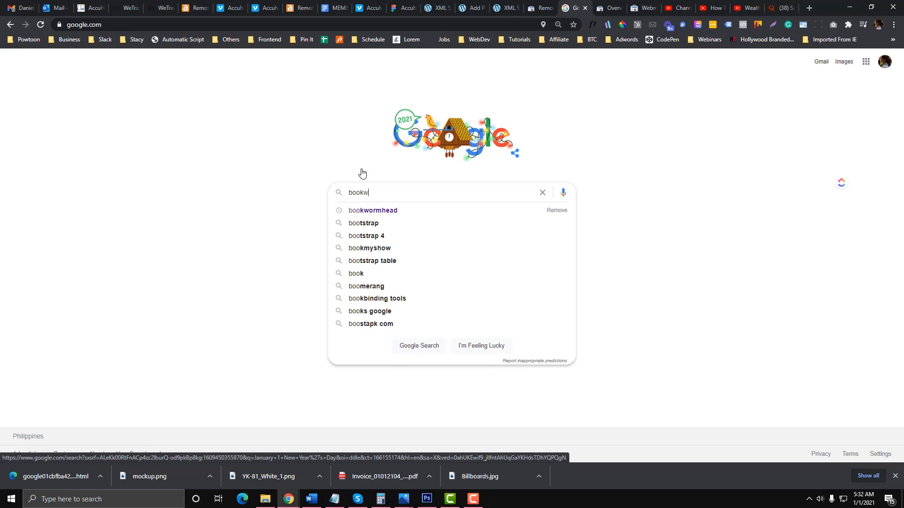
pyautogui.press('Return')
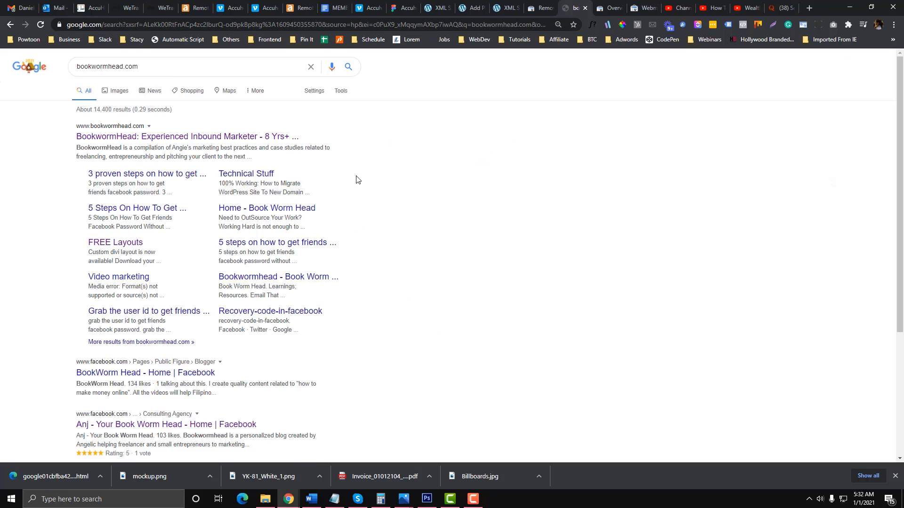
# - Look through the search results, open the Video marketing result in a new tab and copy its page address
pyautogui.scroll(-4, 219, 236)
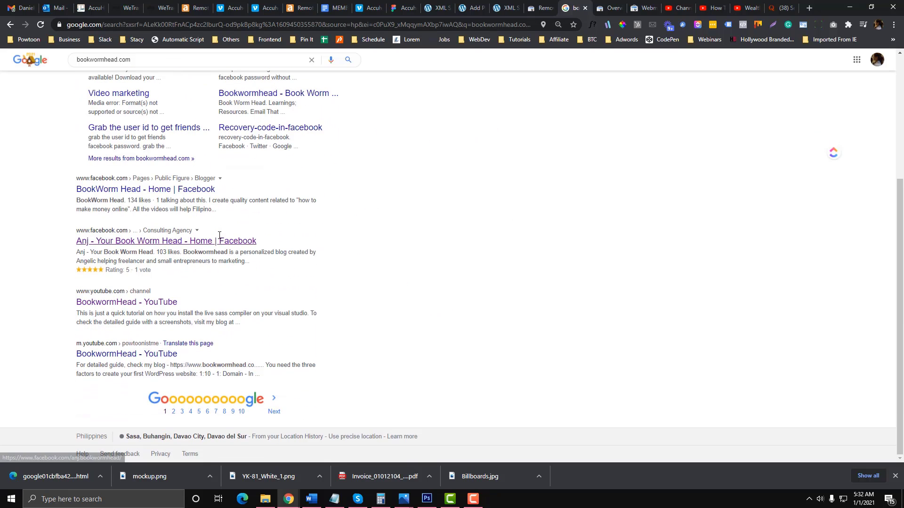
pyautogui.scroll(4, 218, 238)
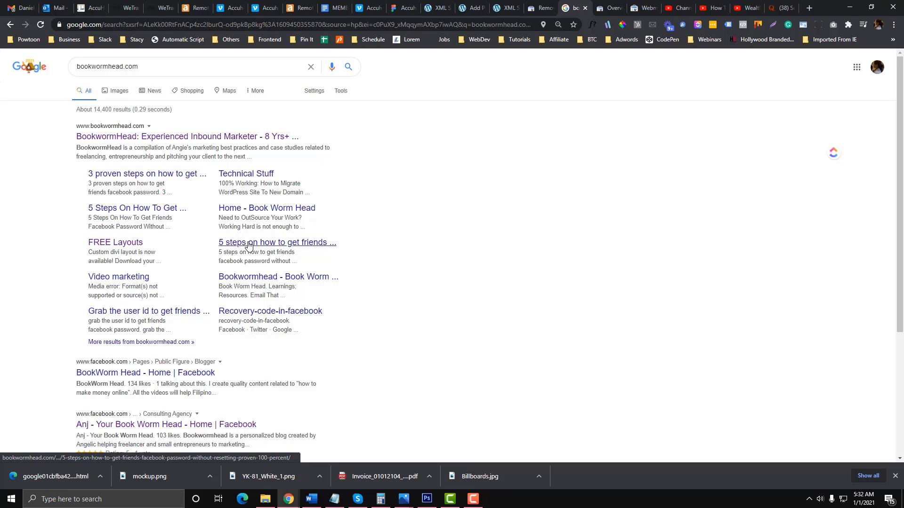
pyautogui.scroll(-1, 249, 245)
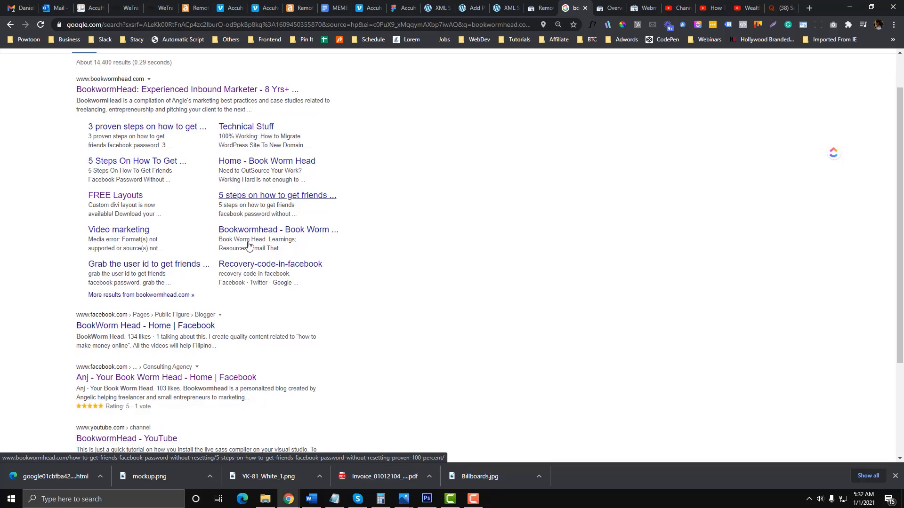
pyautogui.rightClick(134, 233)
pyautogui.click(160, 239)
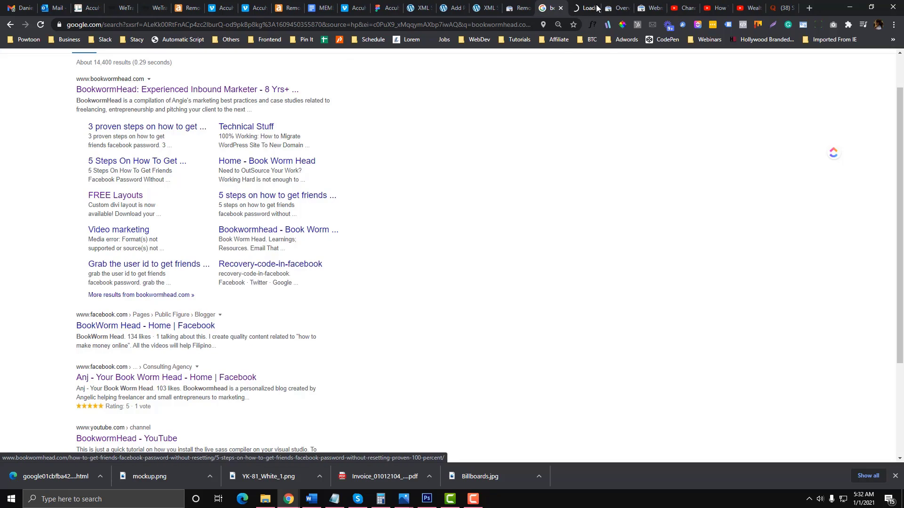
pyautogui.click(577, 4)
pyautogui.scroll(-2, 310, 230)
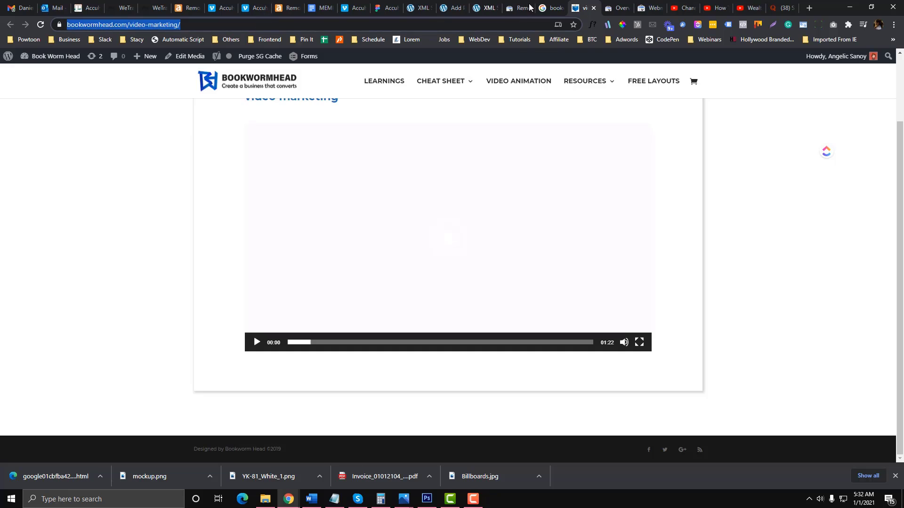
pyautogui.click(549, 8)
pyautogui.scroll(1, 451, 67)
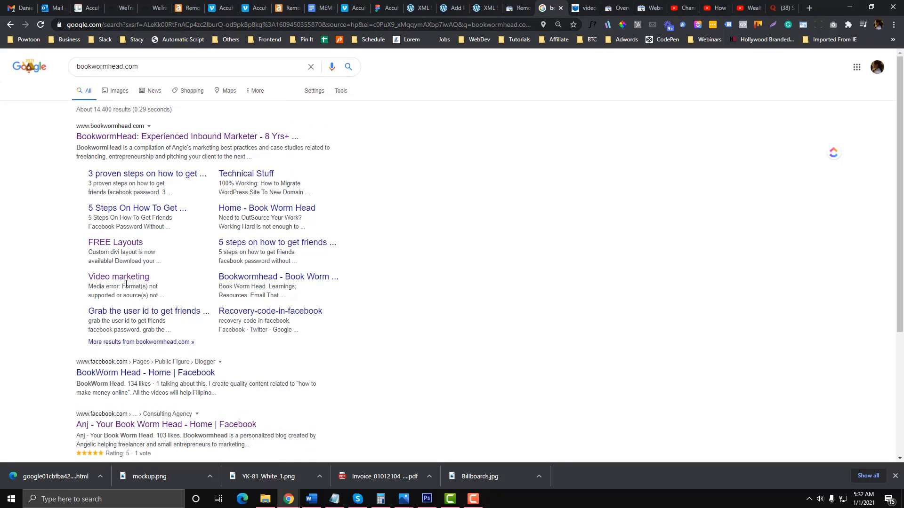
pyautogui.hotkey('ctrl', 'shift', 'Tab')
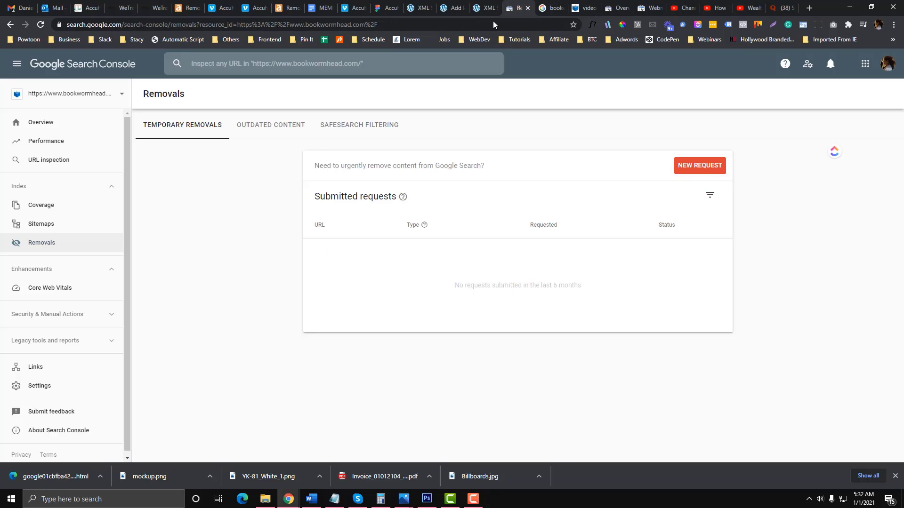
pyautogui.click(713, 172)
pyautogui.click(452, 252)
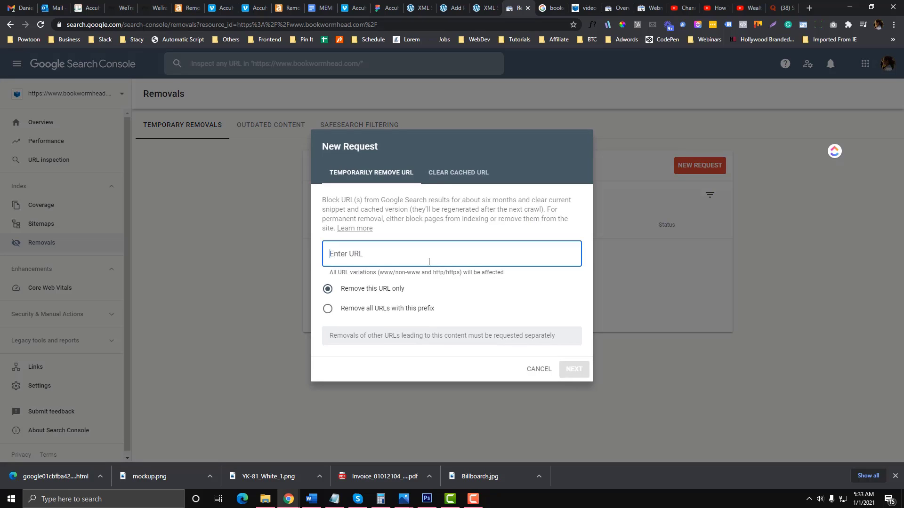
pyautogui.write('https://www.bookwormhead.com/video-marketing/')
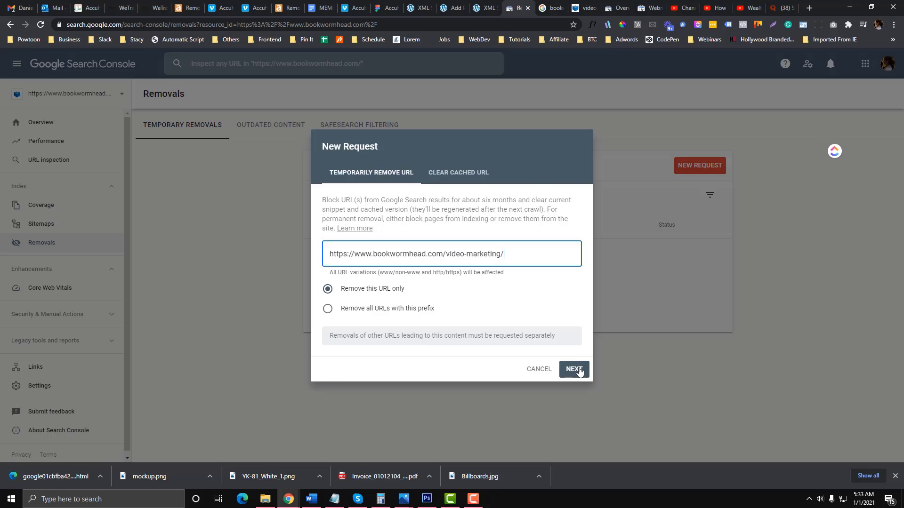
pyautogui.click(574, 369)
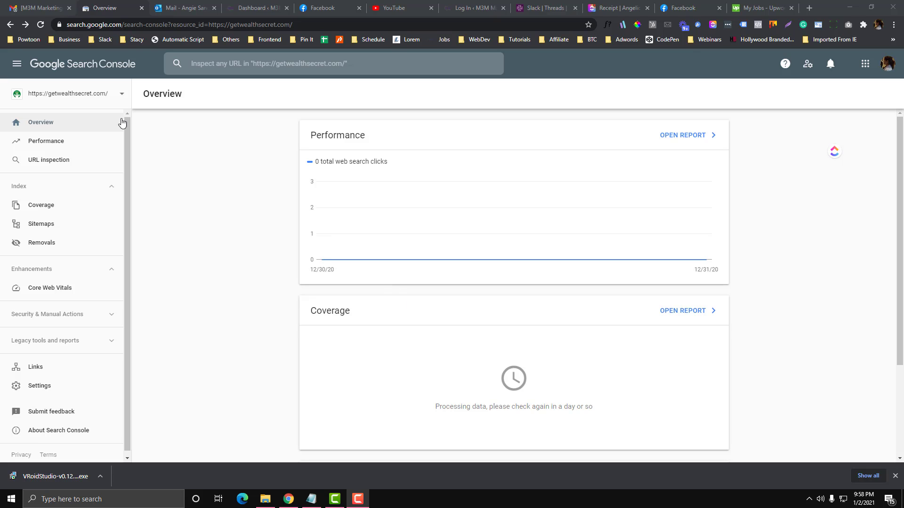
pyautogui.click(120, 96)
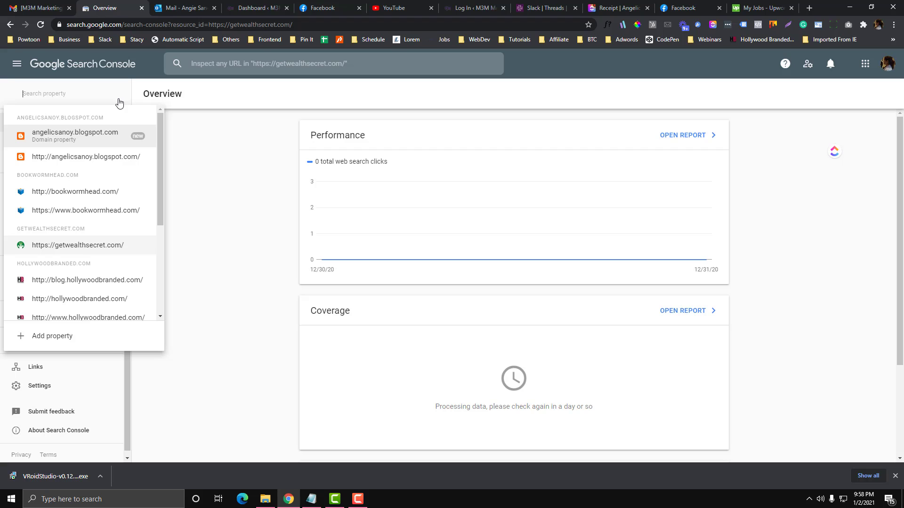
pyautogui.click(61, 341)
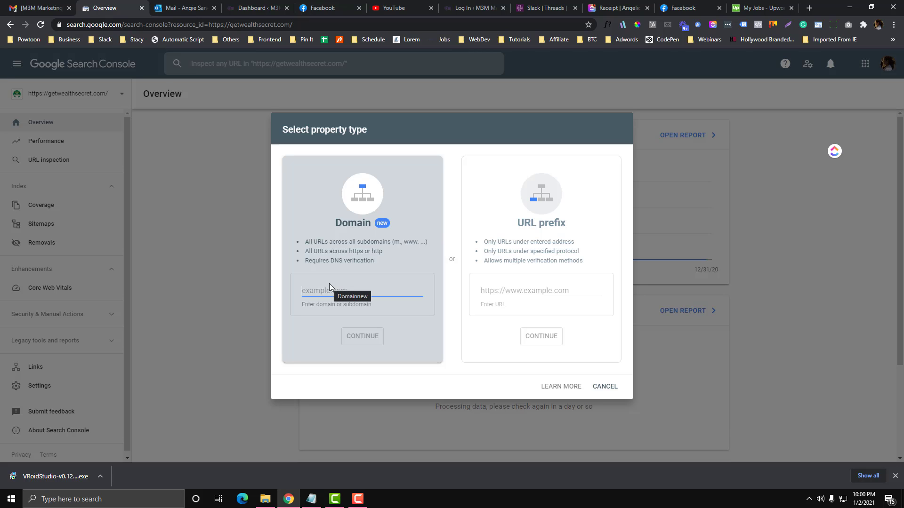
pyautogui.click(520, 291)
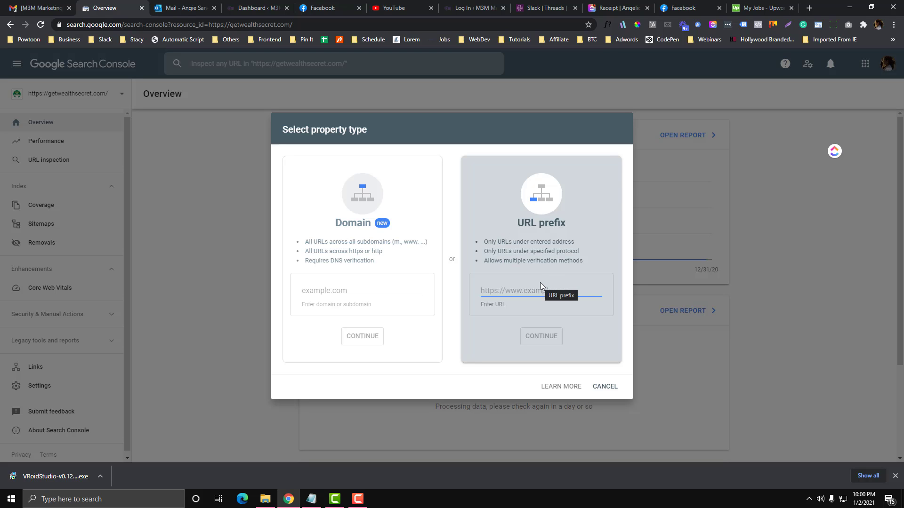
pyautogui.click(267, 5)
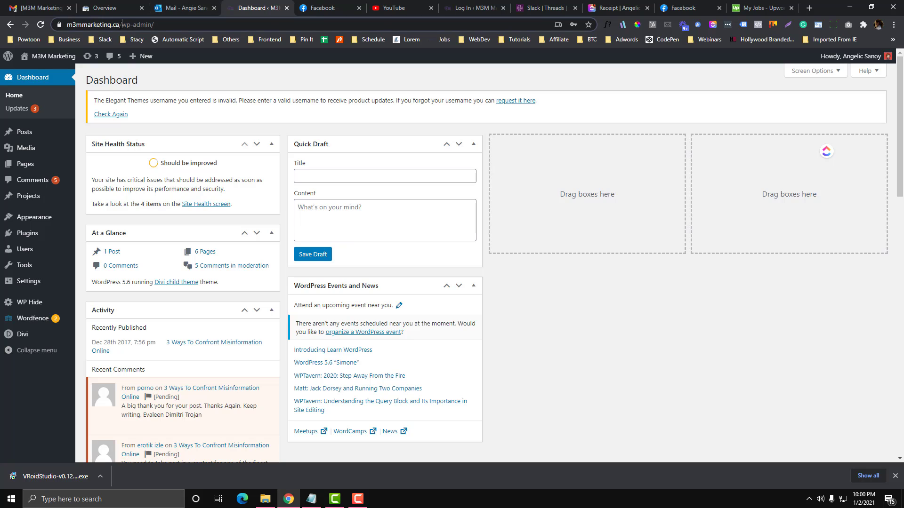
pyautogui.click(105, 8)
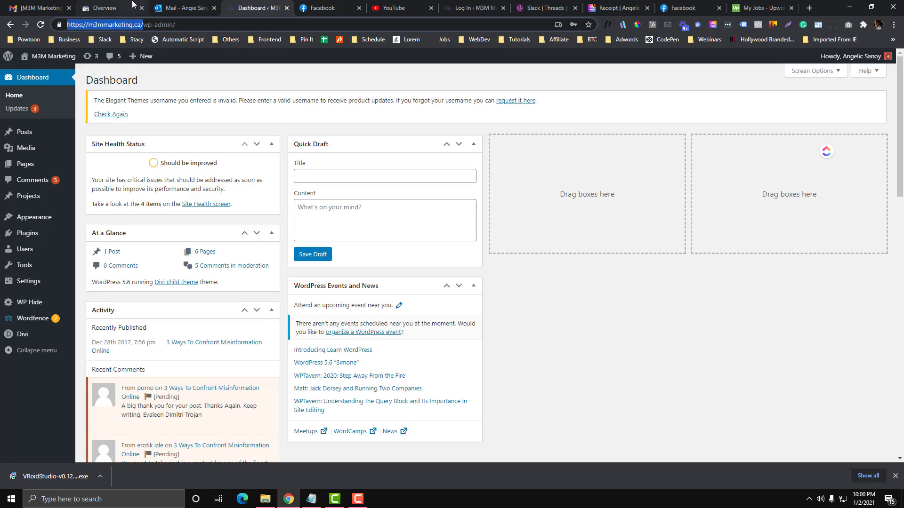
pyautogui.write('https://m3mmarketing.ca/')
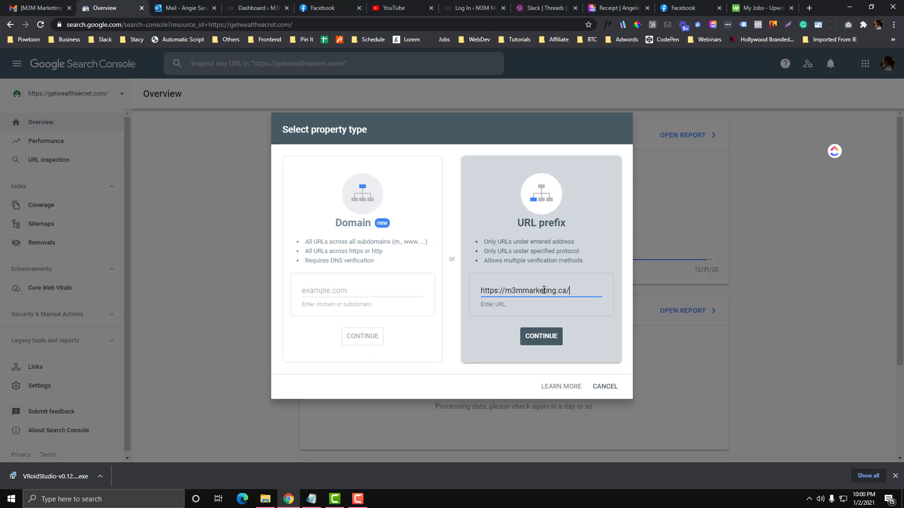
pyautogui.moveTo(498, 291); pyautogui.dragTo(494, 291)
pyautogui.click(497, 292)
pyautogui.moveTo(497, 291); pyautogui.dragTo(494, 292)
pyautogui.click(584, 288)
pyautogui.press('BackSpace')
pyautogui.hotkey('ctrl', 'a')
pyautogui.click(539, 343)
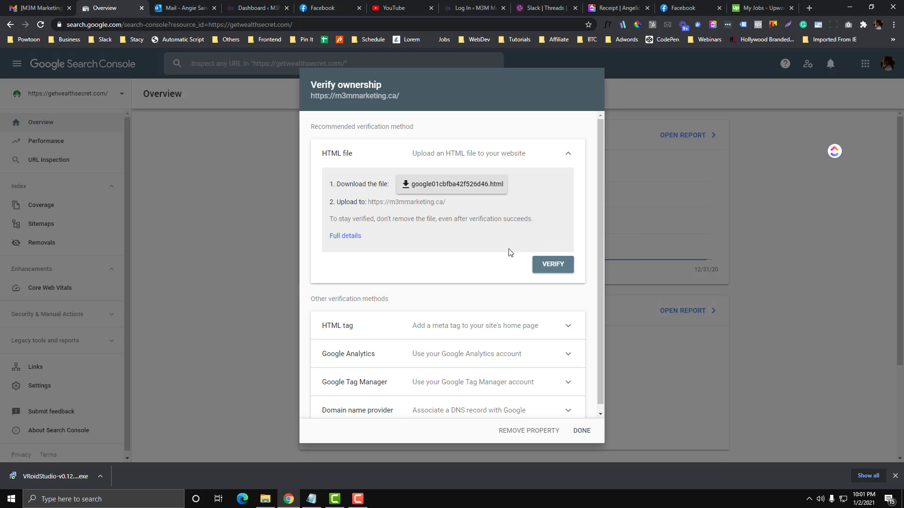
# - Review the available ownership verification methods, including the requirements for Google Tag Manager
pyautogui.scroll(-1, 511, 254)
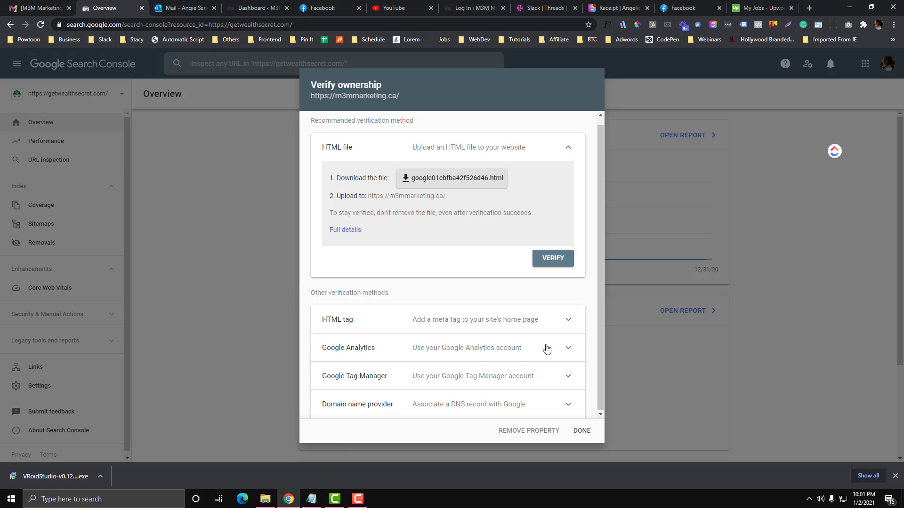
pyautogui.click(544, 377)
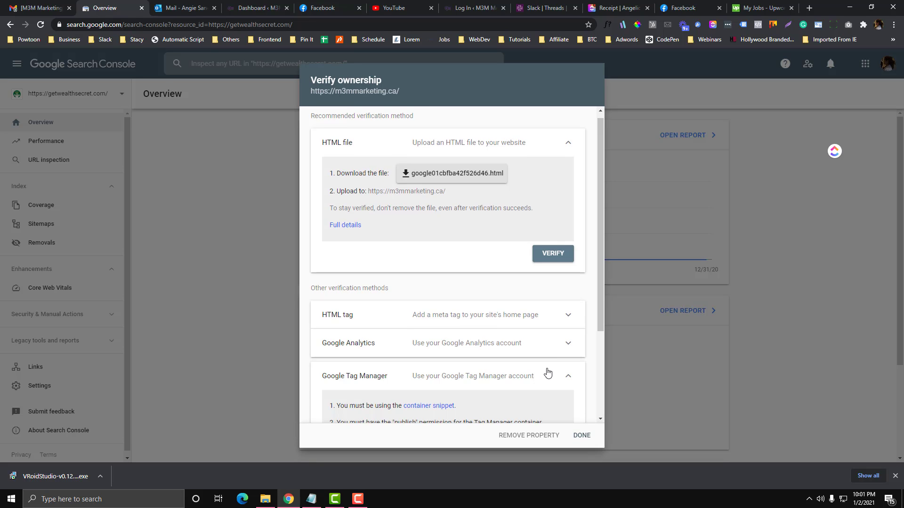
pyautogui.click(551, 357)
pyautogui.click(536, 259)
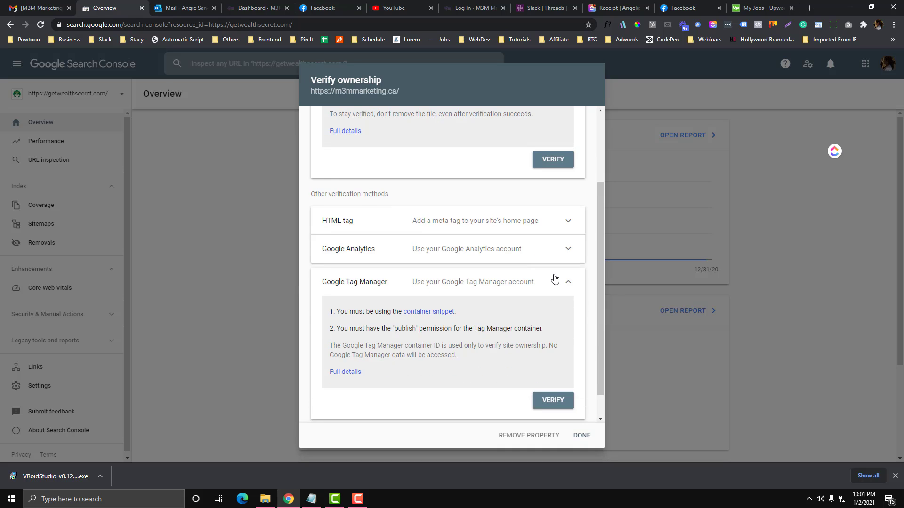
pyautogui.click(555, 279)
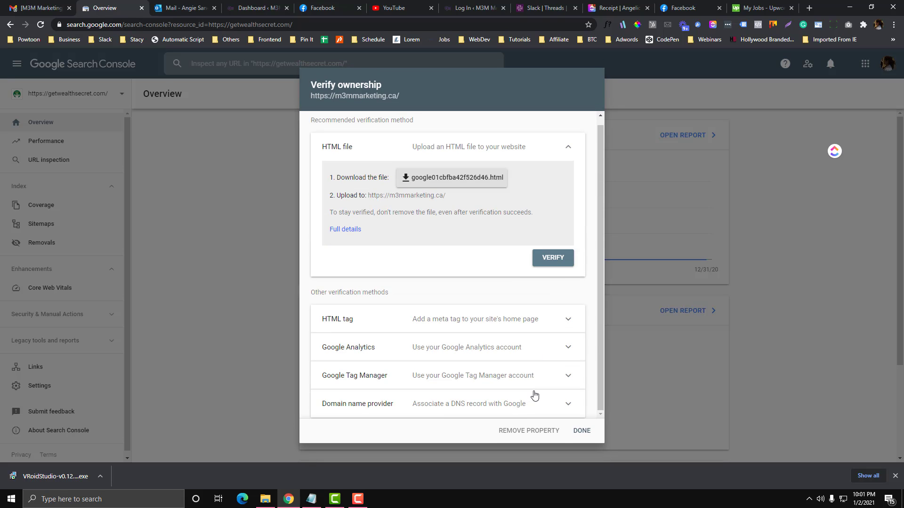
# - Copy the meta tag of the HTML tag verification method and switch to the M3M Marketing WordPress dashboard
pyautogui.click(534, 329)
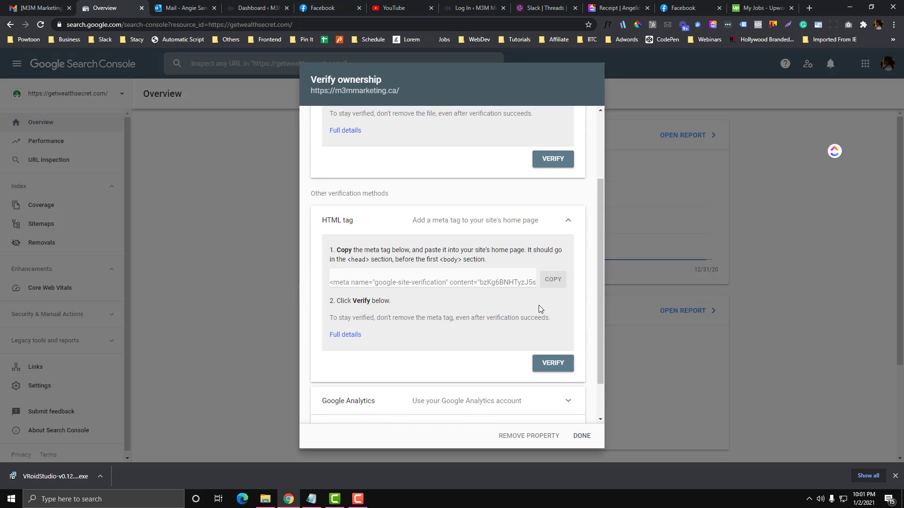
pyautogui.click(546, 283)
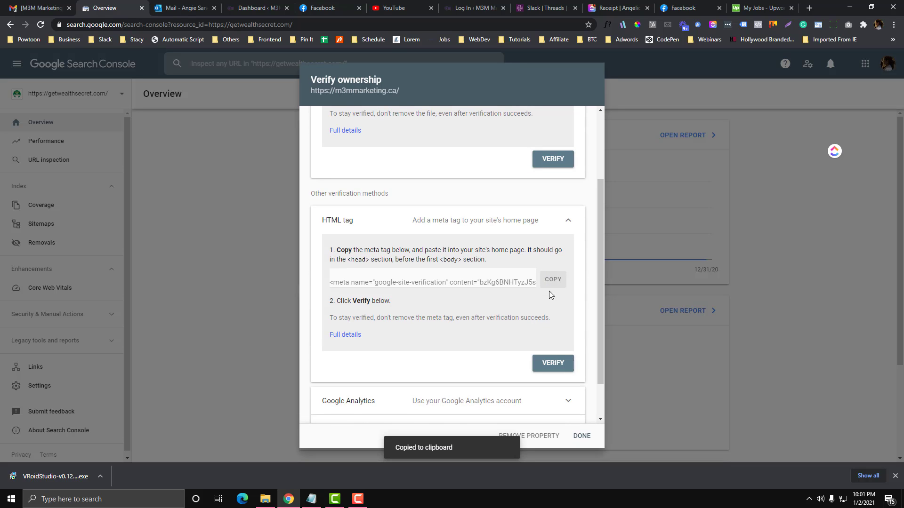
pyautogui.click(254, 8)
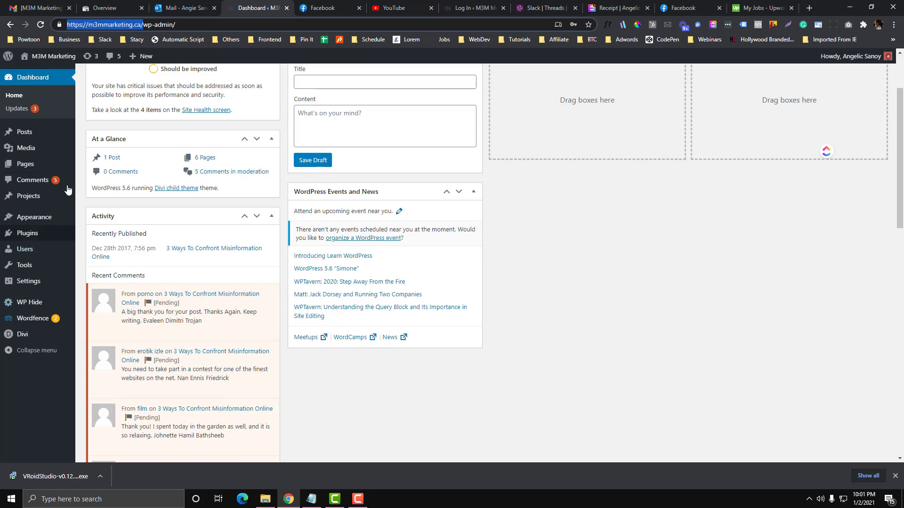
# - Open the Divi Theme Options in a new tab and display their Integration code settings
pyautogui.moveTo(36, 335)
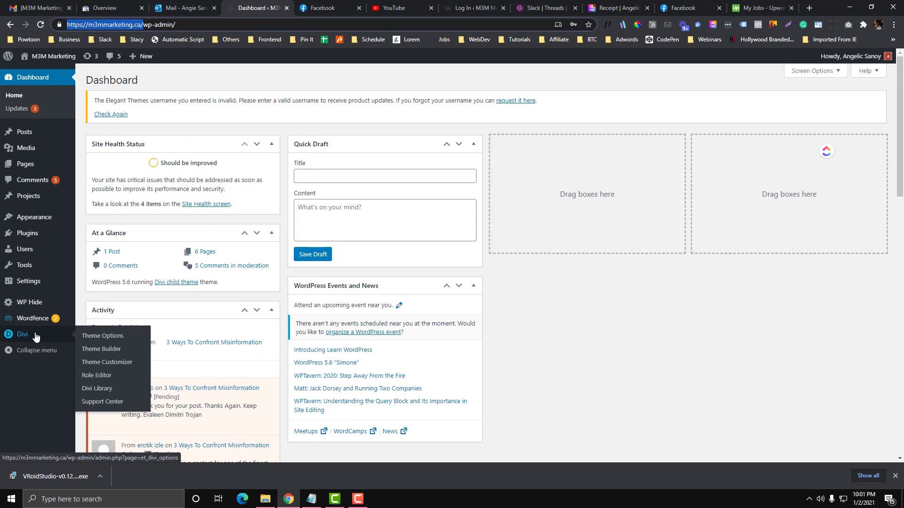
pyautogui.rightClick(105, 336)
pyautogui.click(137, 342)
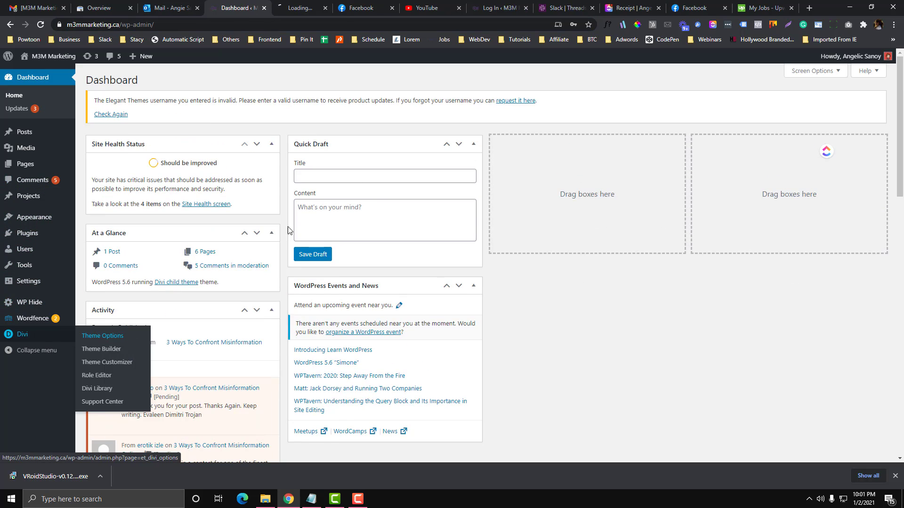
pyautogui.click(297, 4)
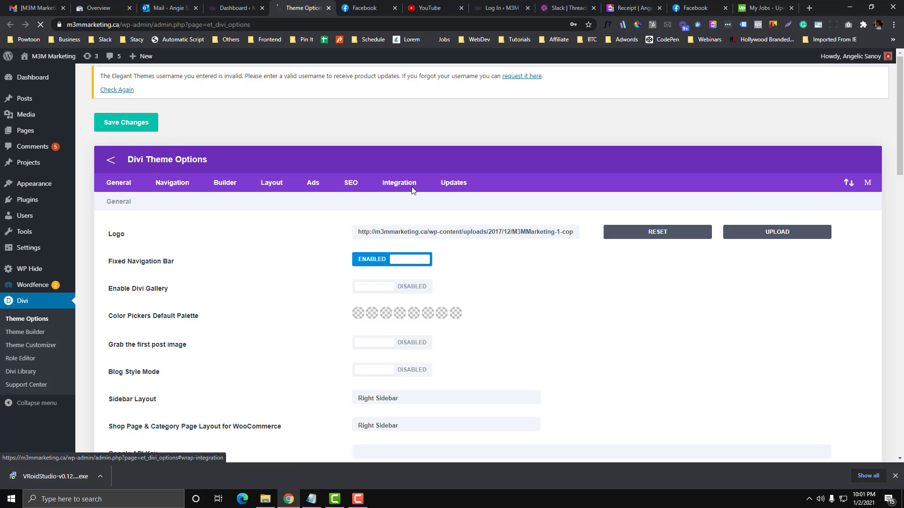
pyautogui.click(411, 187)
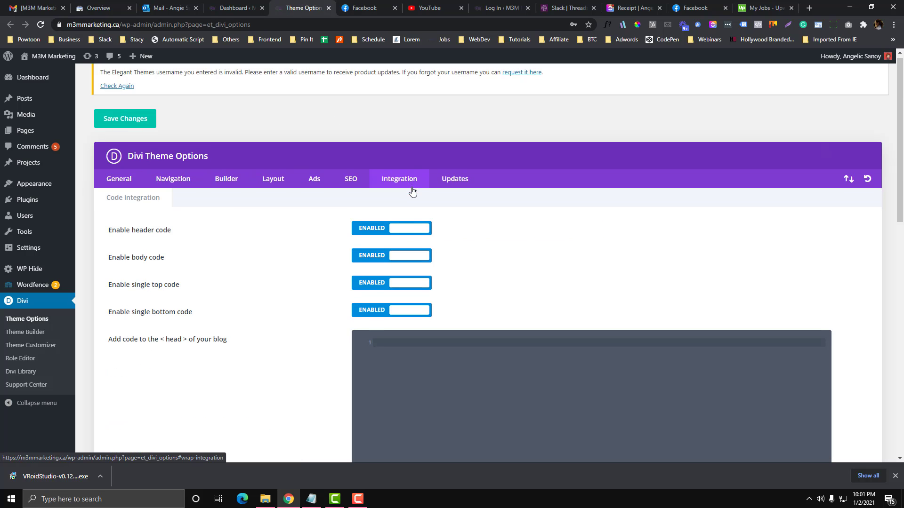
# - Paste the Google site verification meta tag into the code for the blog's head and check the other code fields
pyautogui.scroll(-3, 411, 191)
pyautogui.click(411, 205)
pyautogui.hotkey('ctrl', 'v')
pyautogui.scroll(-10, 232, 242)
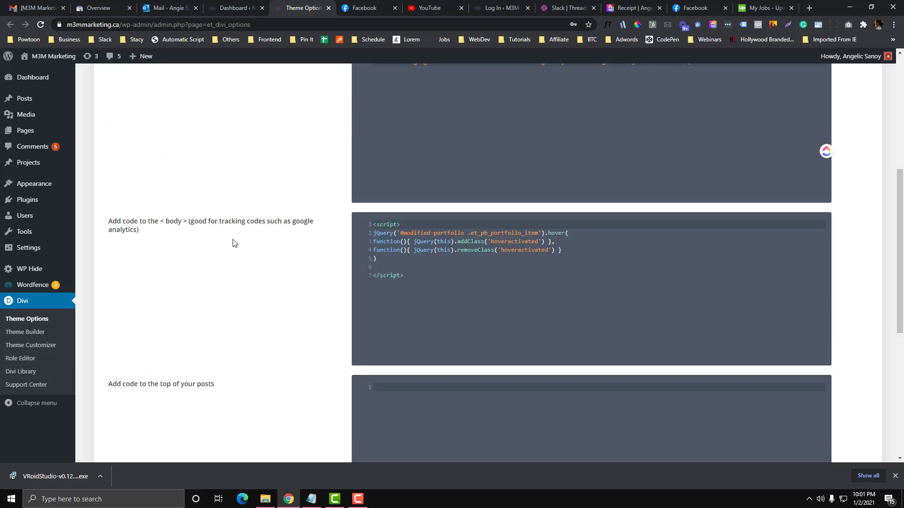
pyautogui.scroll(13, 437, 162)
pyautogui.scroll(-3, 584, 240)
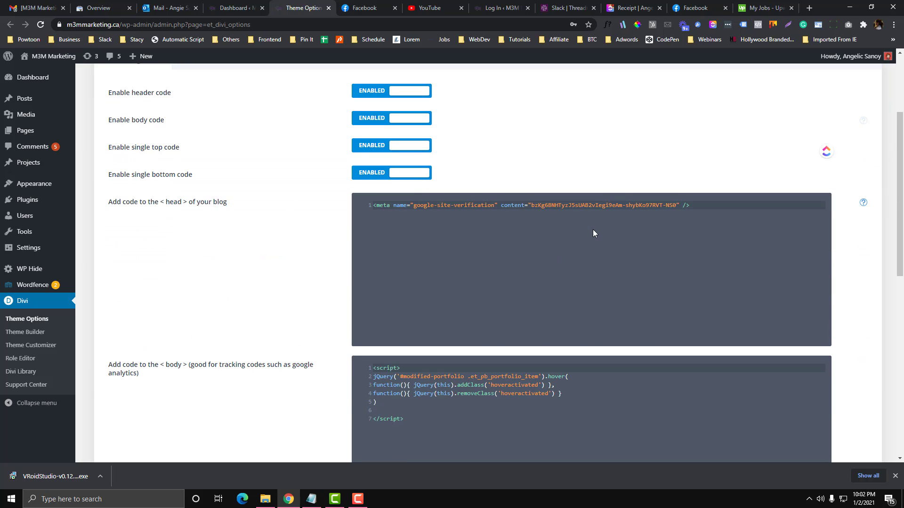
# - Clear the Google site verification meta tag from the code for the blog's head in the Divi Integration settings
pyautogui.hotkey('ctrl', 'a')
pyautogui.press('BackSpace')
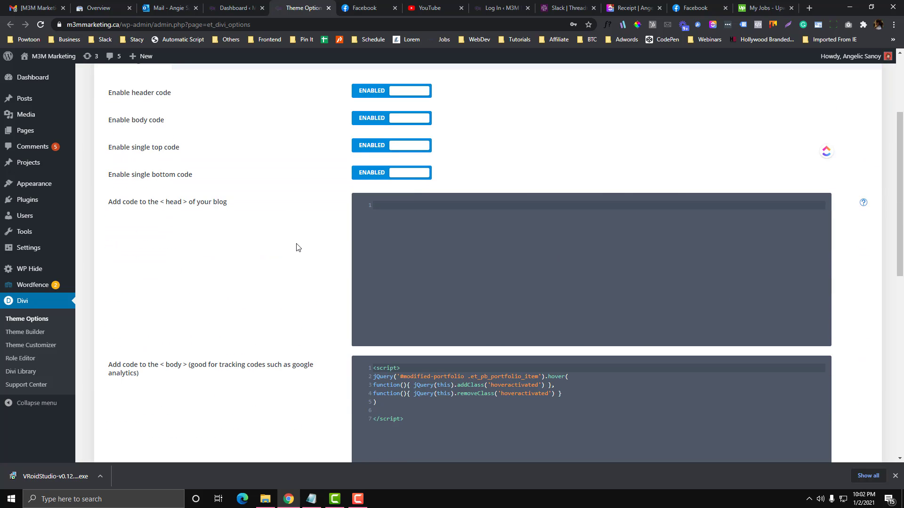
pyautogui.scroll(1, 294, 246)
pyautogui.scroll(-1, 348, 225)
pyautogui.scroll(-4, 398, 207)
pyautogui.scroll(3, 397, 207)
# - Switch to Google Search Console, download the HTML verification file to the Desktop and copy its file name
pyautogui.click(109, 8)
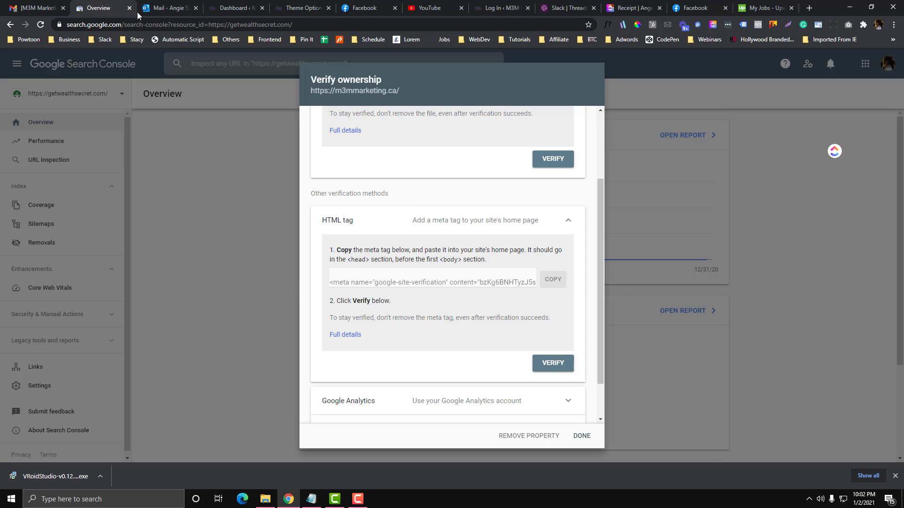
pyautogui.scroll(3, 434, 211)
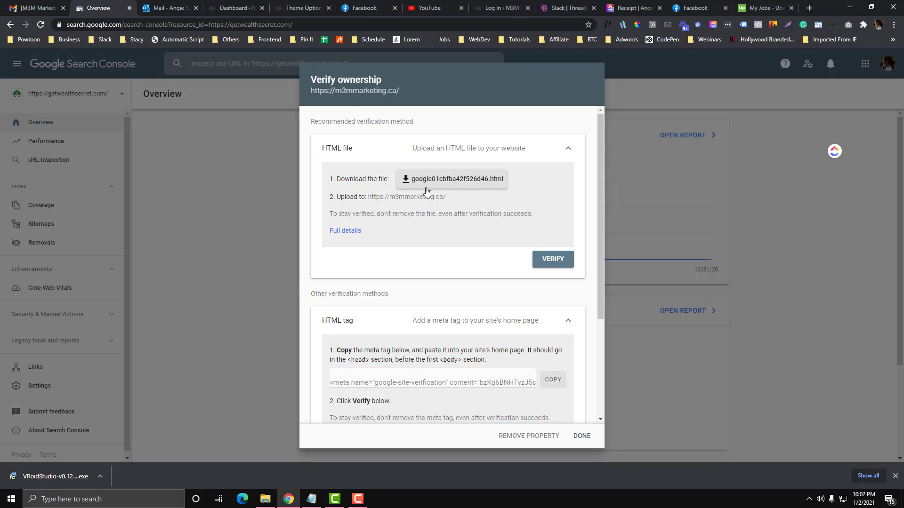
pyautogui.click(484, 184)
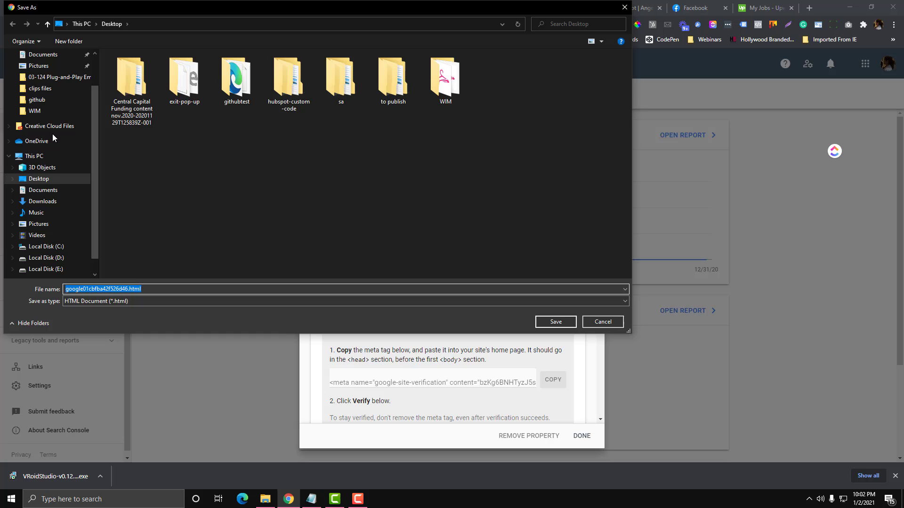
pyautogui.click(55, 182)
pyautogui.click(162, 289)
pyautogui.hotkey('ctrl', 'c')
pyautogui.click(556, 322)
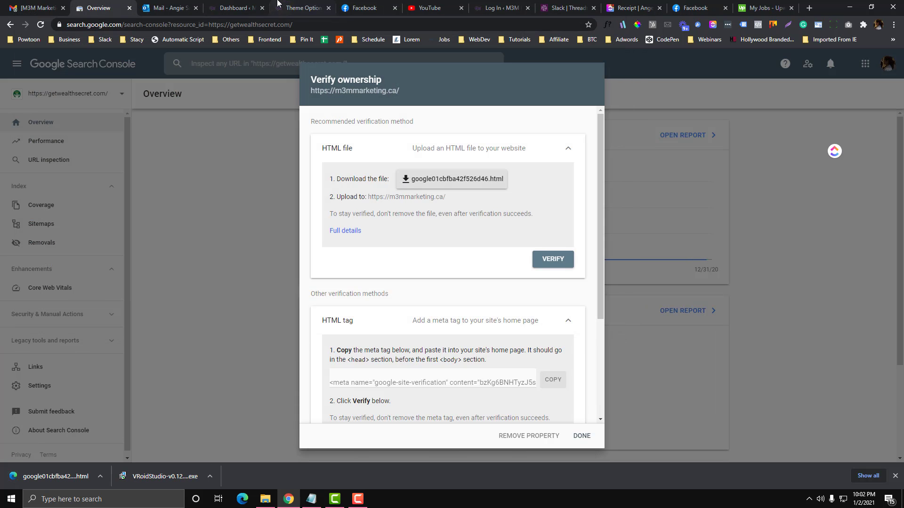
# - In the M3M Marketing WordPress dashboard, search the new plugins for "file manager", and install and activate the File Manager plugin
pyautogui.click(298, 8)
pyautogui.click(236, 8)
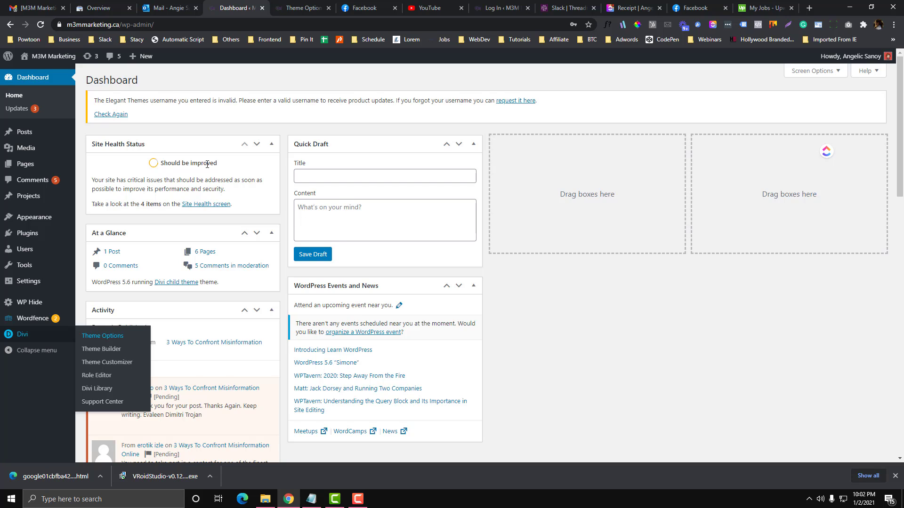
pyautogui.moveTo(28, 233)
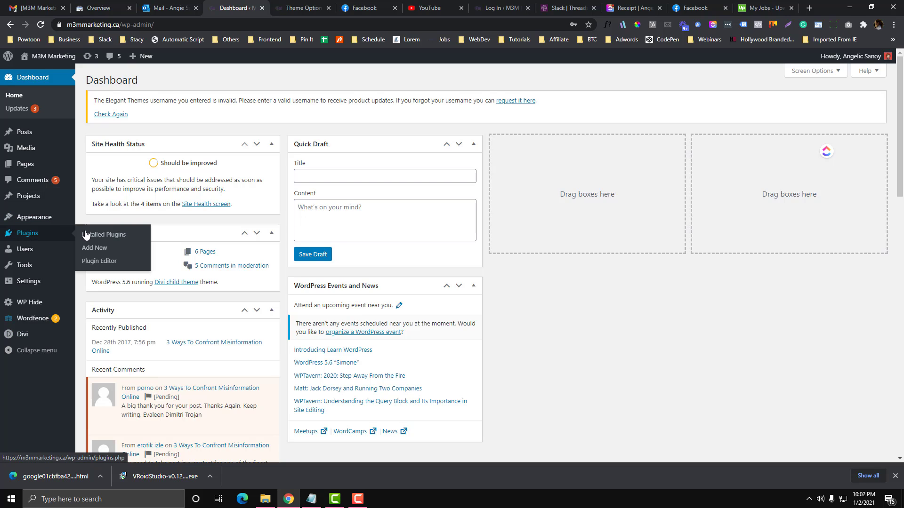
pyautogui.click(101, 249)
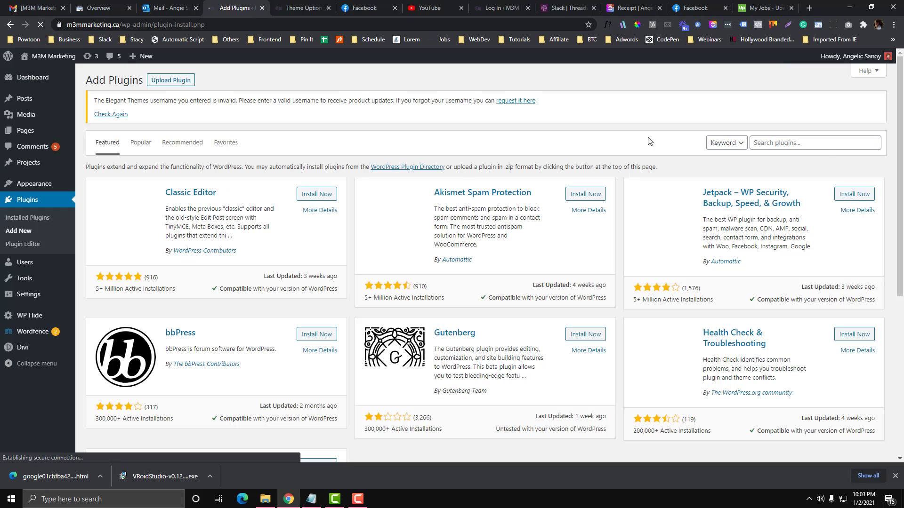
pyautogui.click(772, 142)
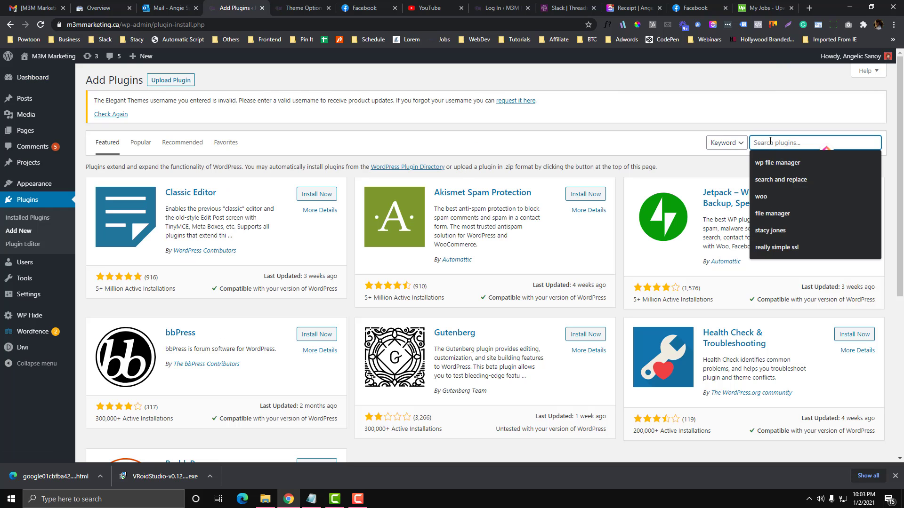
pyautogui.write('file manager')
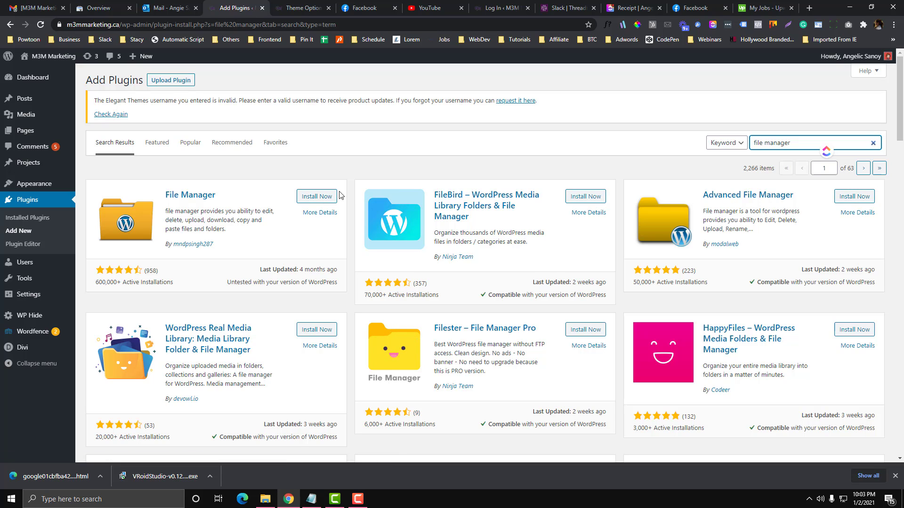
pyautogui.click(325, 197)
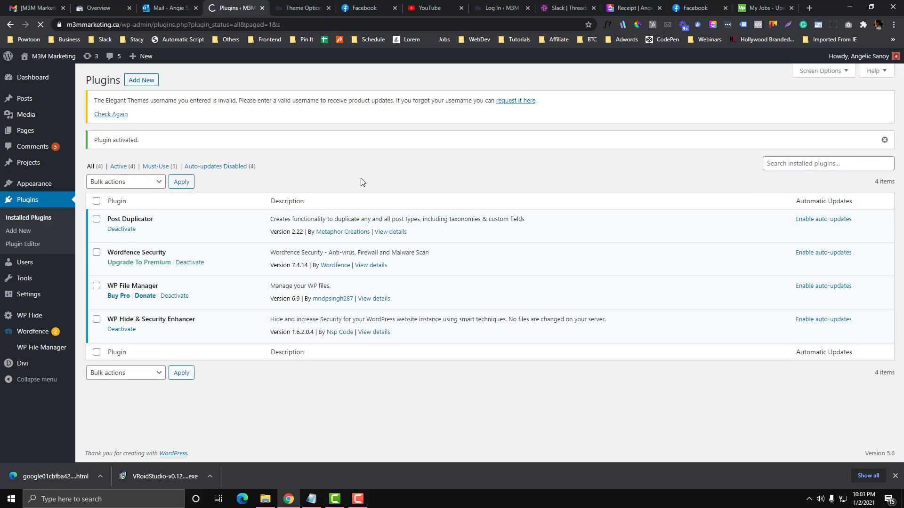
# - Open WP File Manager and upload the downloaded Google HTML verification file to the public_html folder
pyautogui.moveTo(29, 348)
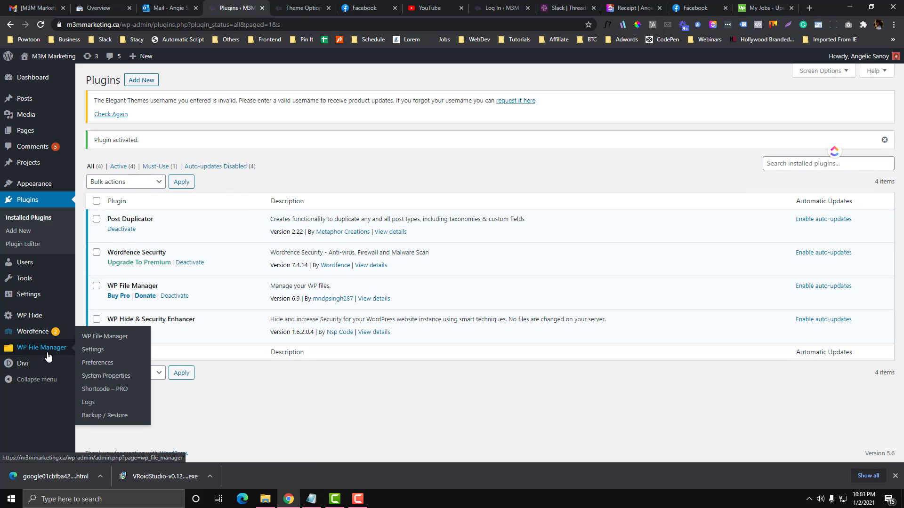
pyautogui.click(103, 337)
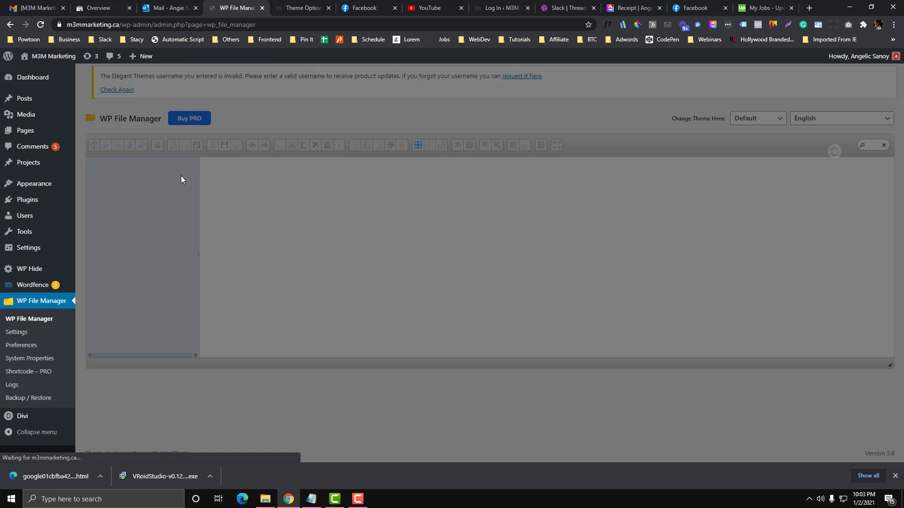
pyautogui.click(477, 322)
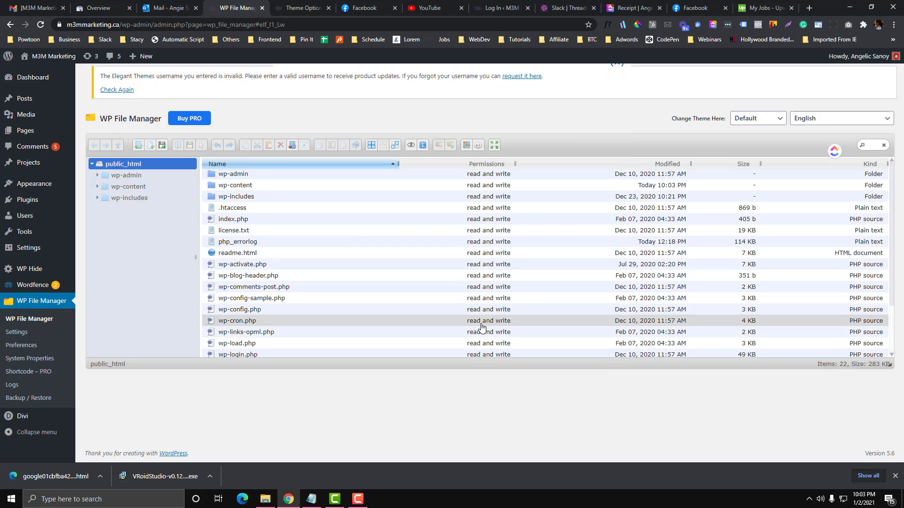
pyautogui.click(136, 165)
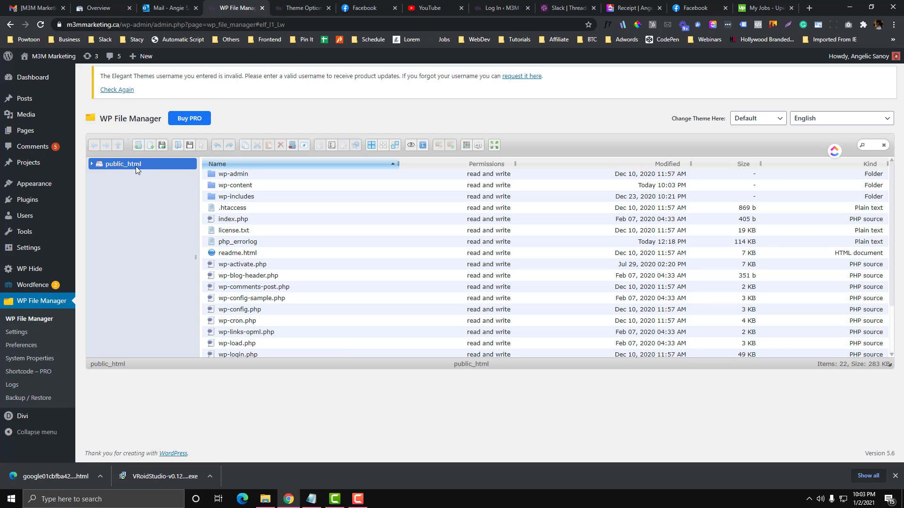
pyautogui.rightClick(135, 166)
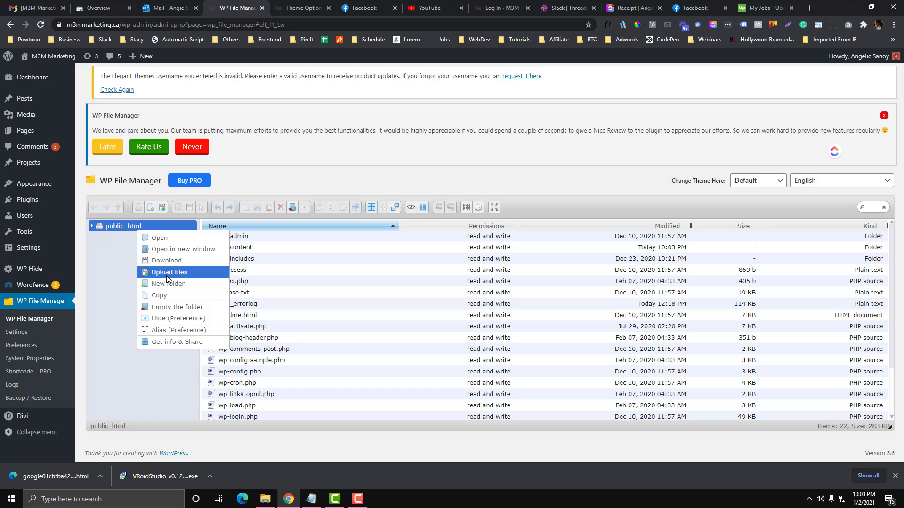
pyautogui.click(162, 272)
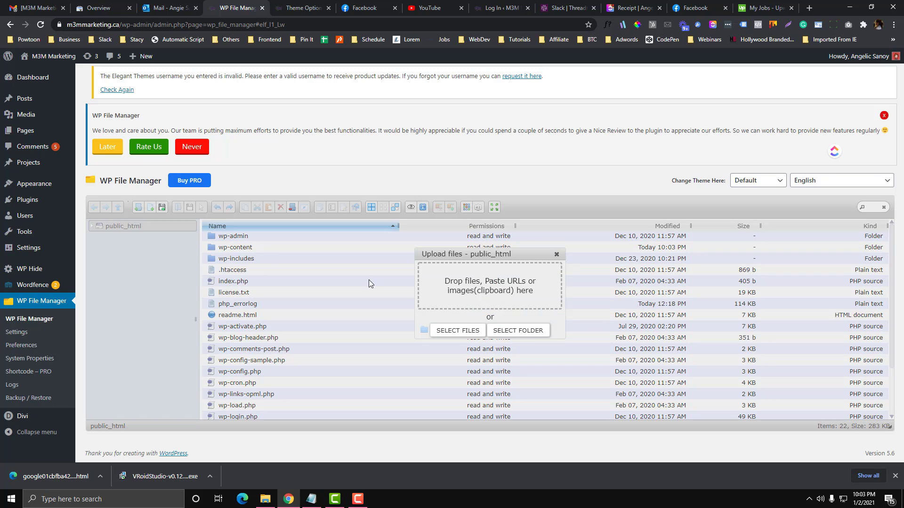
pyautogui.click(456, 331)
pyautogui.hotkey('ctrl', 'v')
pyautogui.press('Return')
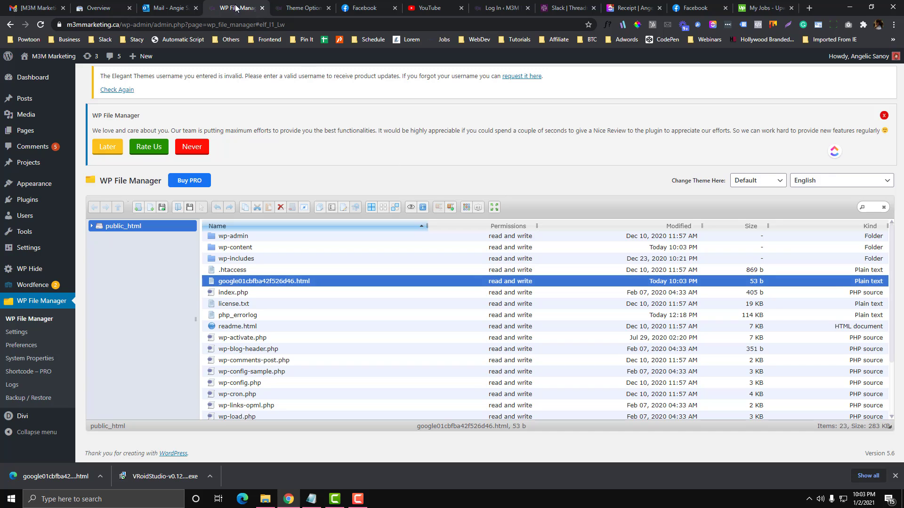
# - Return to Google Search Console, verify ownership of m3mmarketing.ca with the HTML file method and open the property
pyautogui.click(95, 4)
pyautogui.moveTo(95, 4); pyautogui.dragTo(161, 6)
pyautogui.click(235, 8)
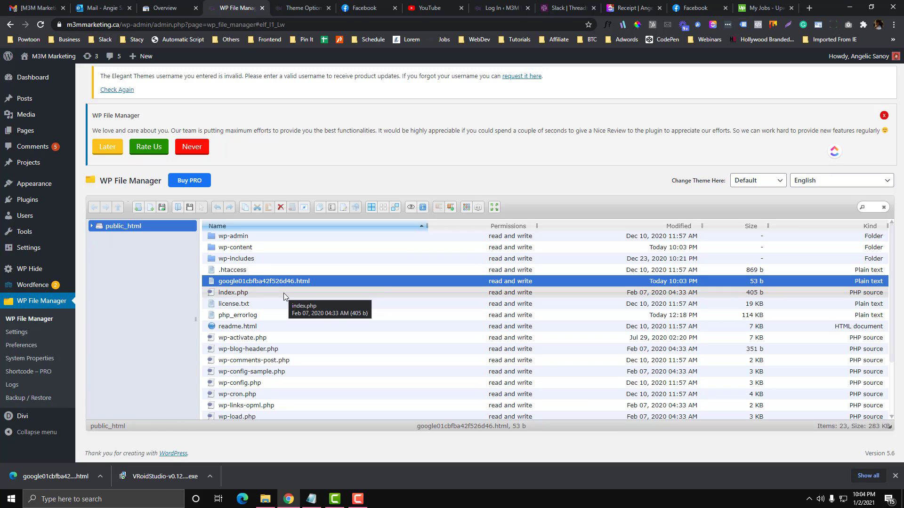
pyautogui.click(164, 7)
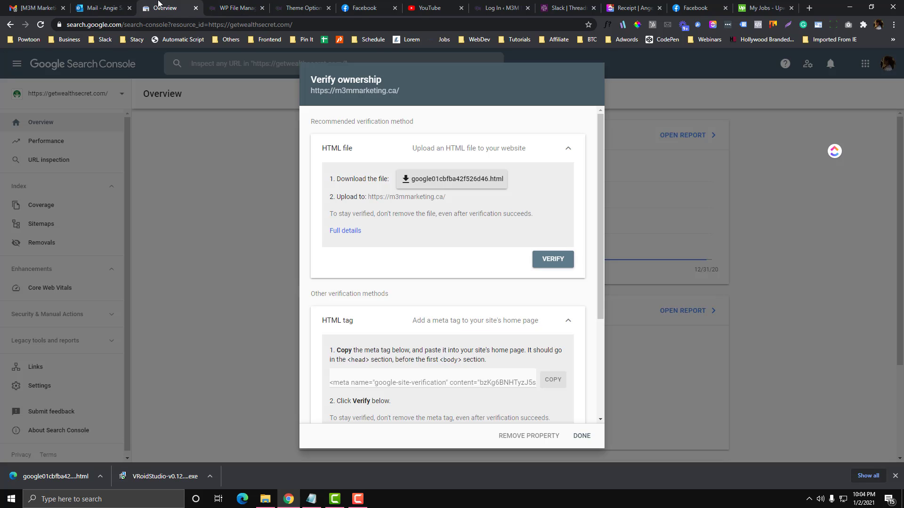
pyautogui.click(540, 262)
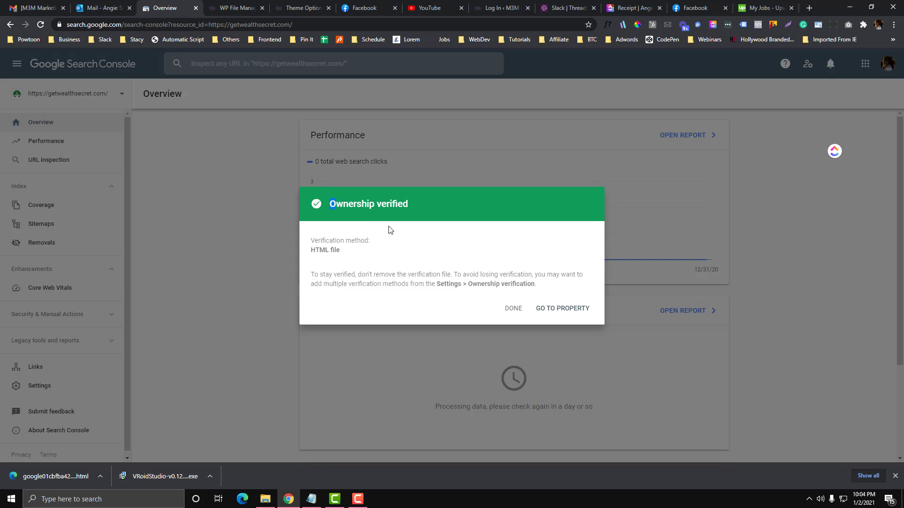
pyautogui.click(573, 313)
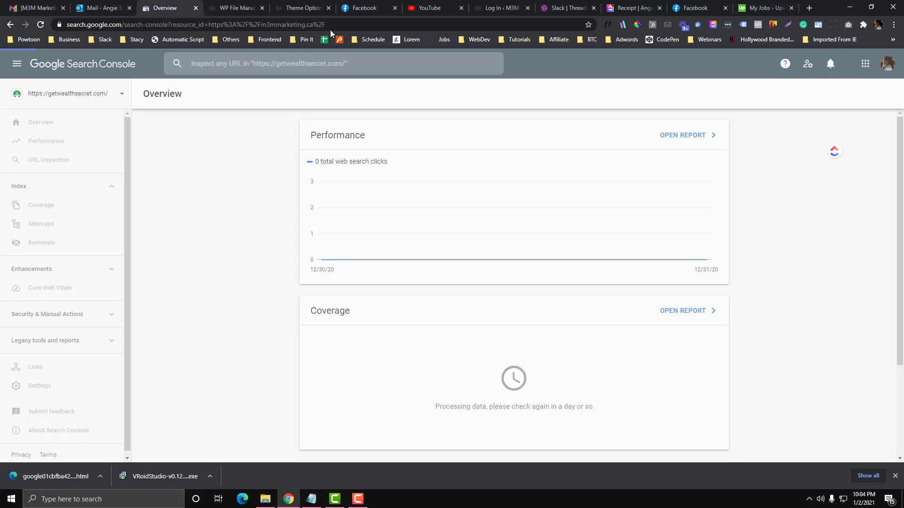
pyautogui.hotkey('ctrl', 'Tab')
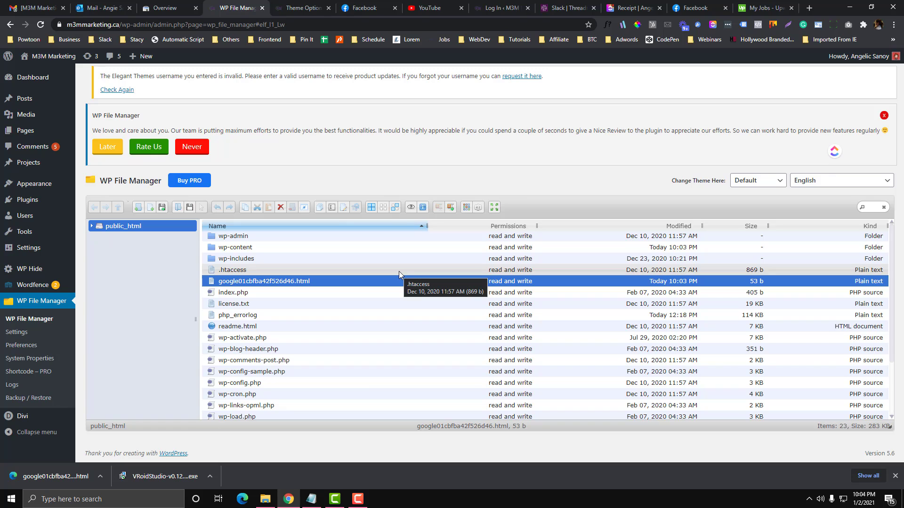
pyautogui.click(160, 4)
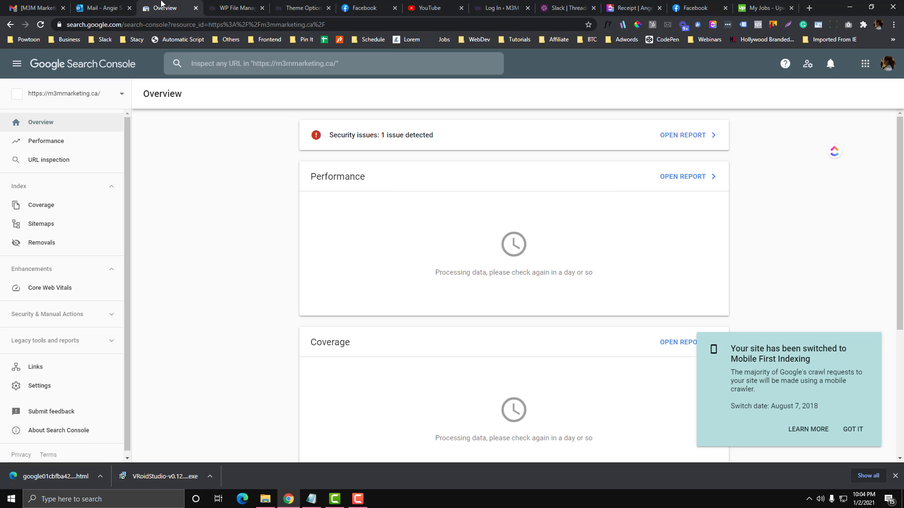
# - Examine the property's security issues report, including the Deceptive pages details, and return to the property overview
pyautogui.click(518, 135)
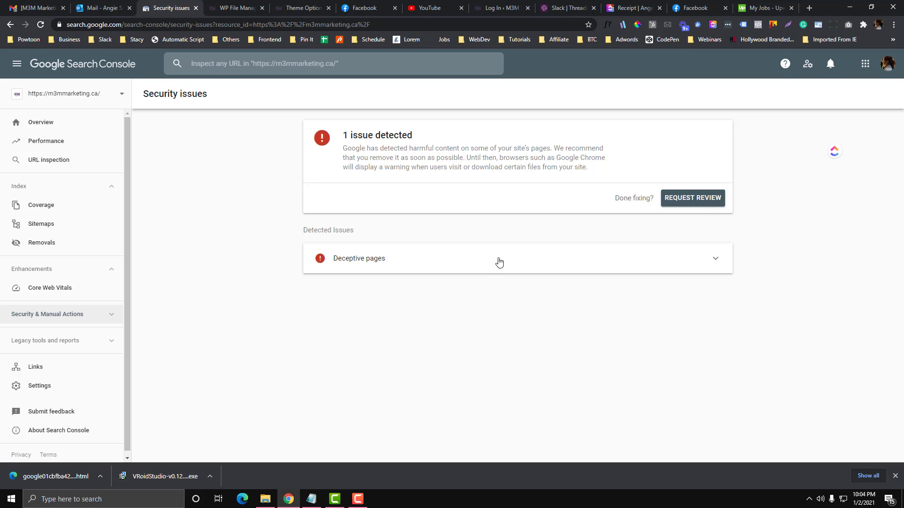
pyautogui.click(433, 261)
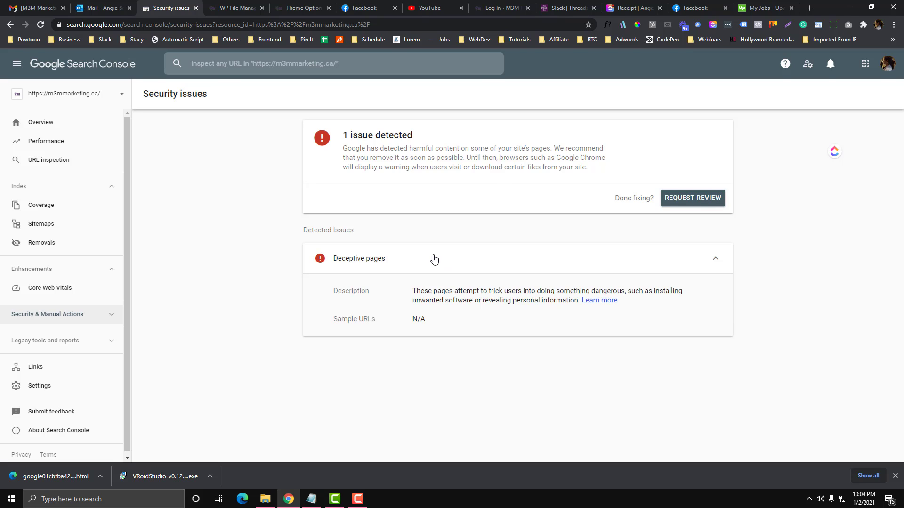
pyautogui.click(434, 258)
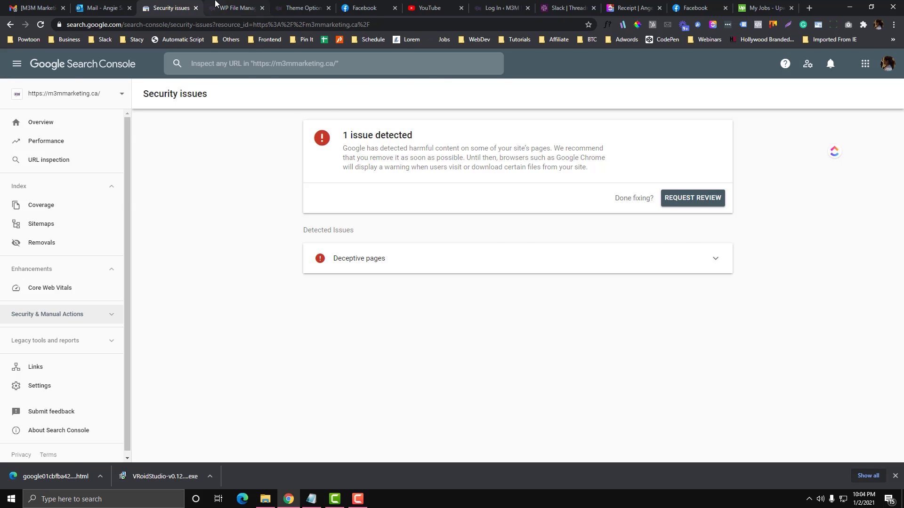
pyautogui.click(233, 8)
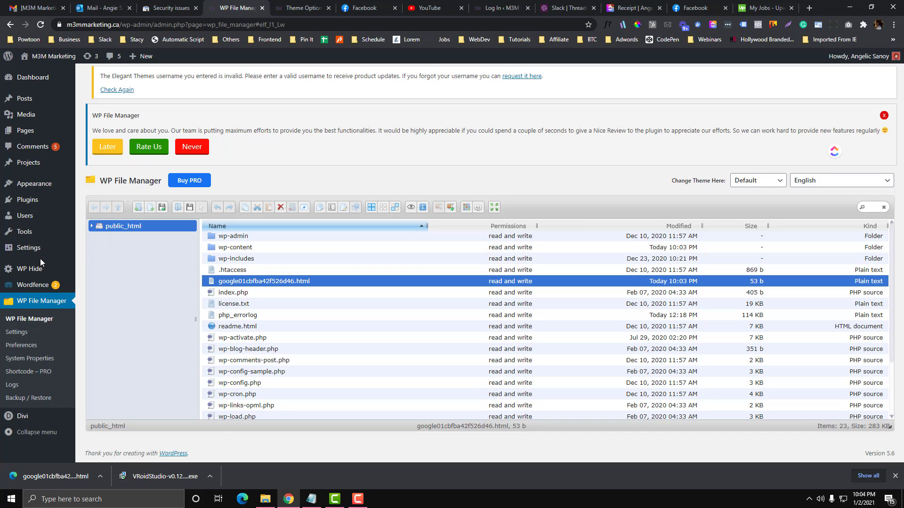
pyautogui.click(183, 3)
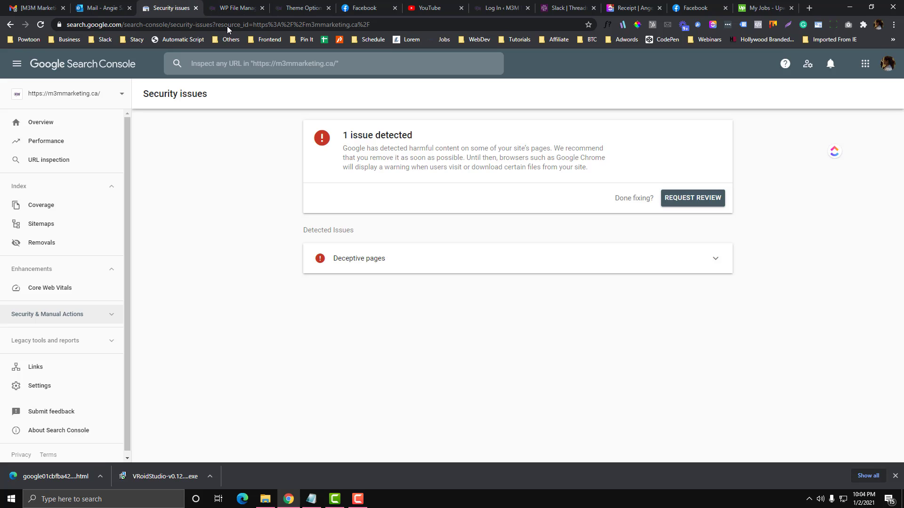
pyautogui.click(242, 9)
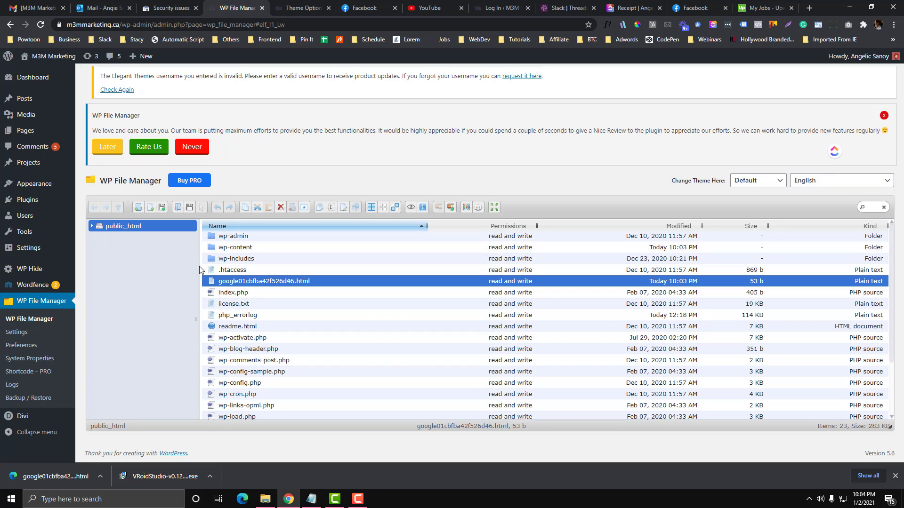
pyautogui.click(181, 6)
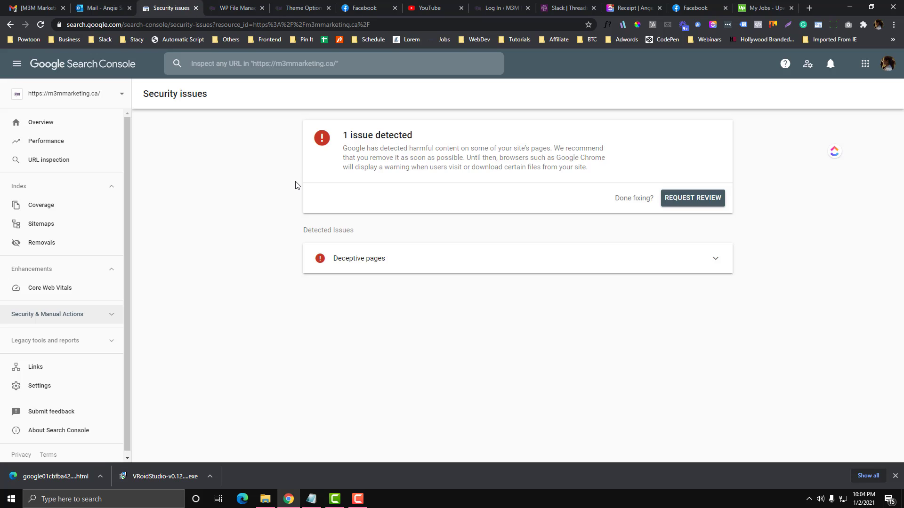
pyautogui.click(452, 268)
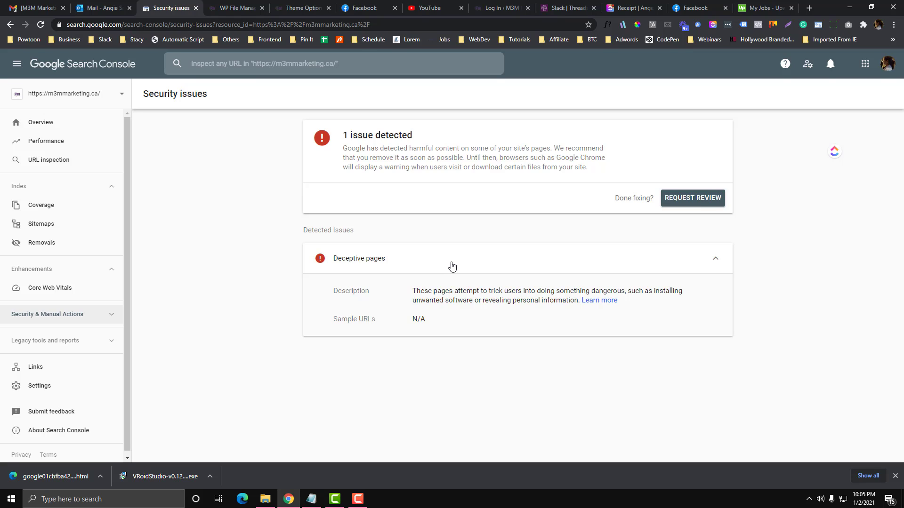
pyautogui.click(451, 267)
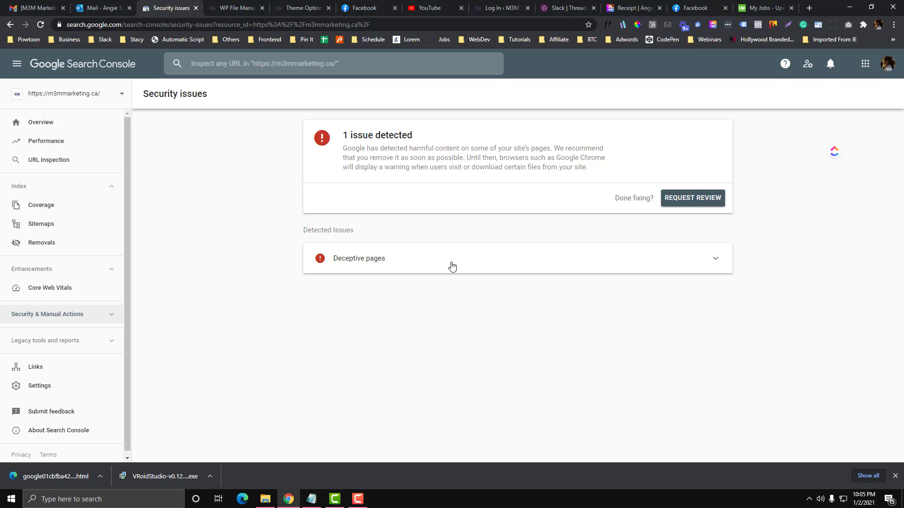
pyautogui.click(50, 125)
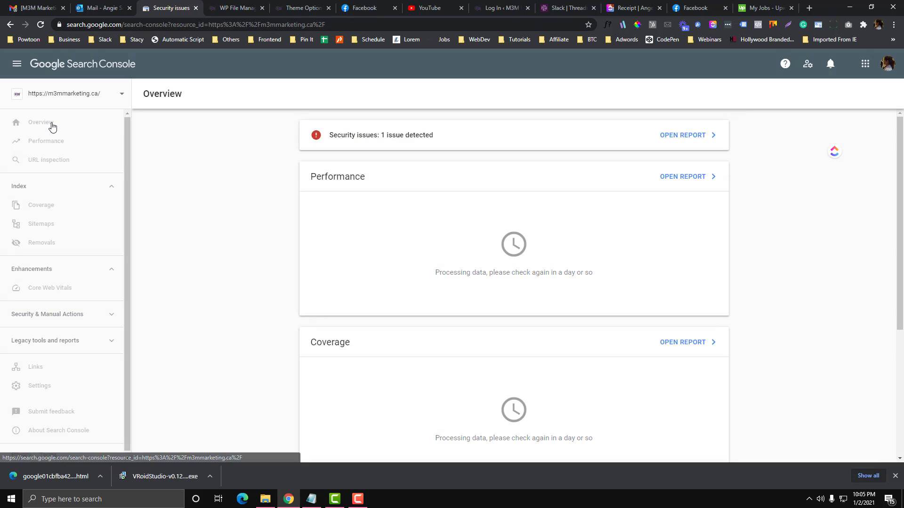